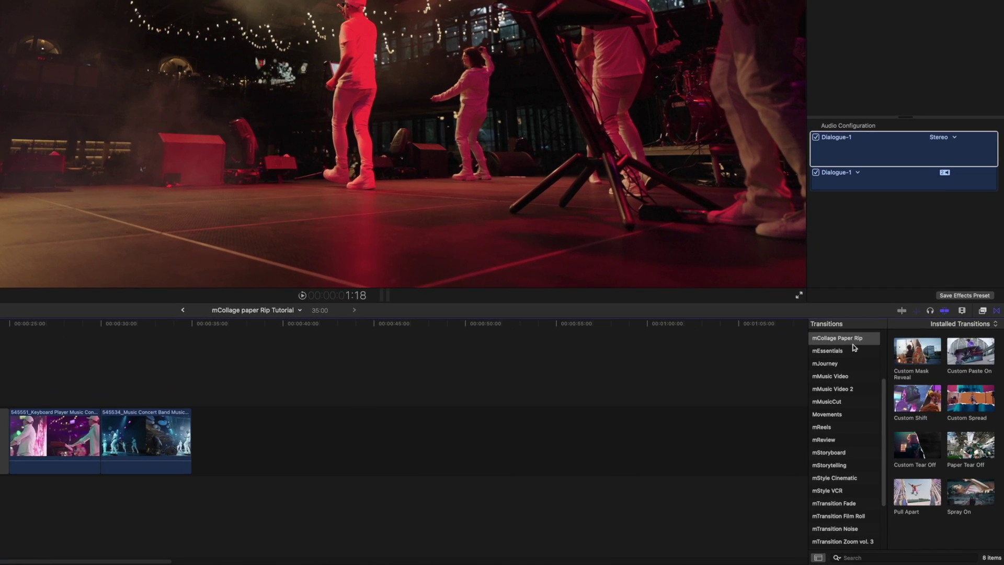
Show the mCollage Paper Rip transitions and titles, and hide the title category sidebar
click(853, 346)
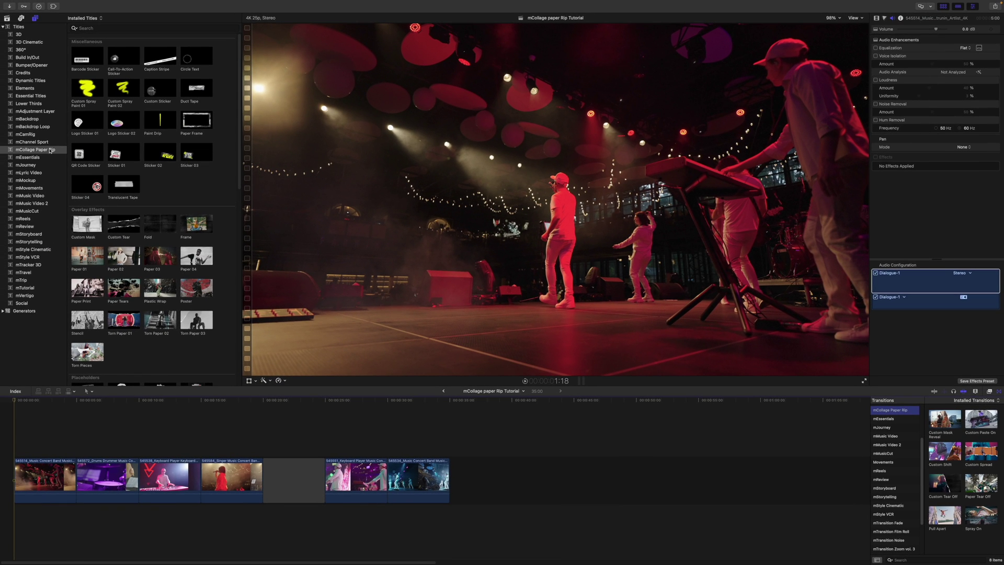
click(48, 150)
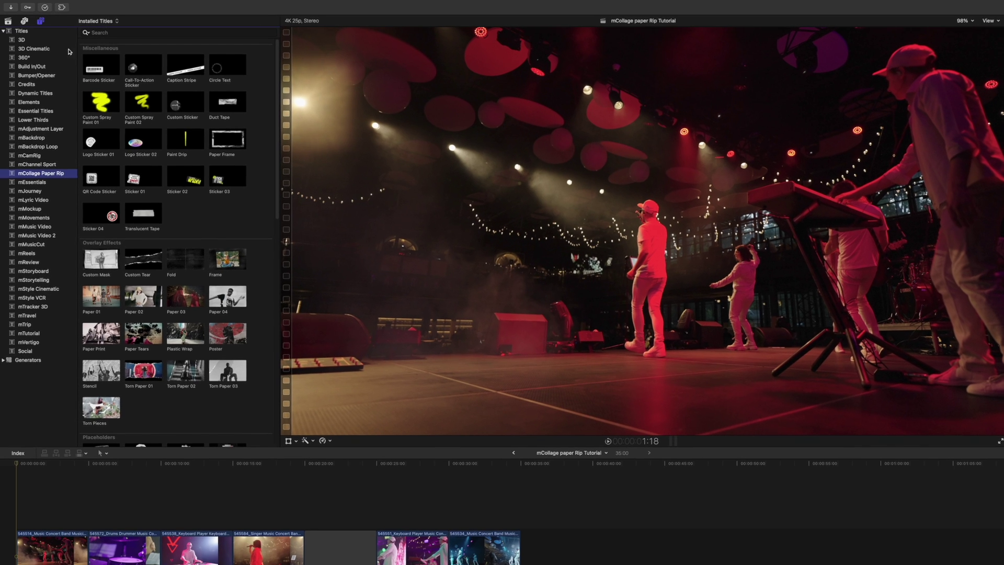
click(41, 21)
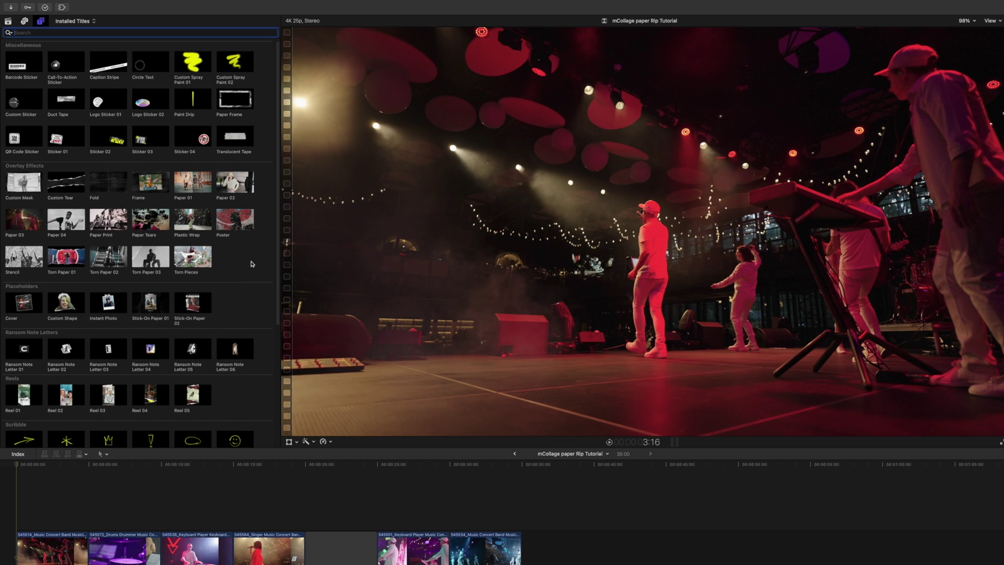
Look through the mCollage Paper Rip titles, including the overlay effects, placeholders, letters, reels, scribbles and typography
scroll(251, 264, down, 3)
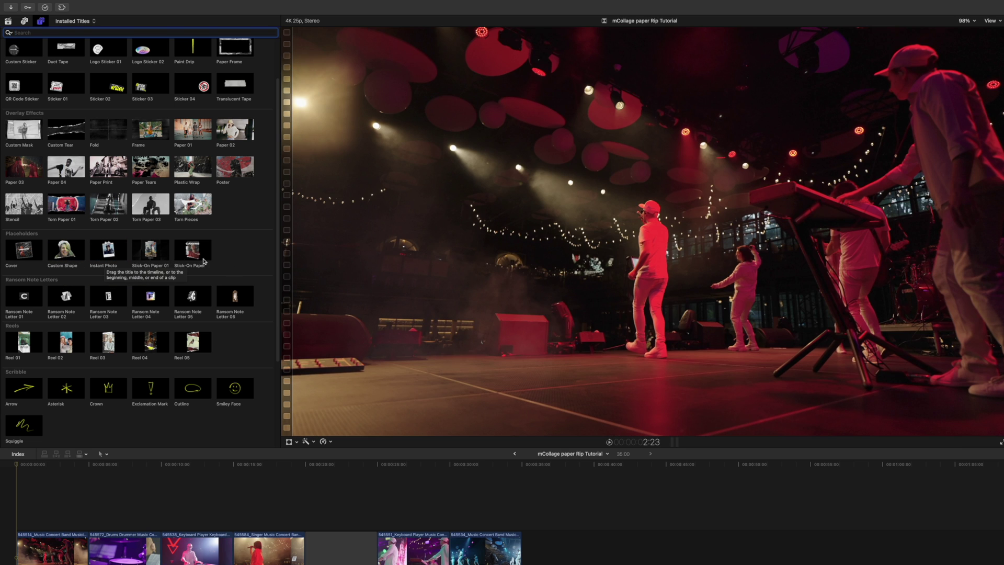
scroll(2, 253, down, 2)
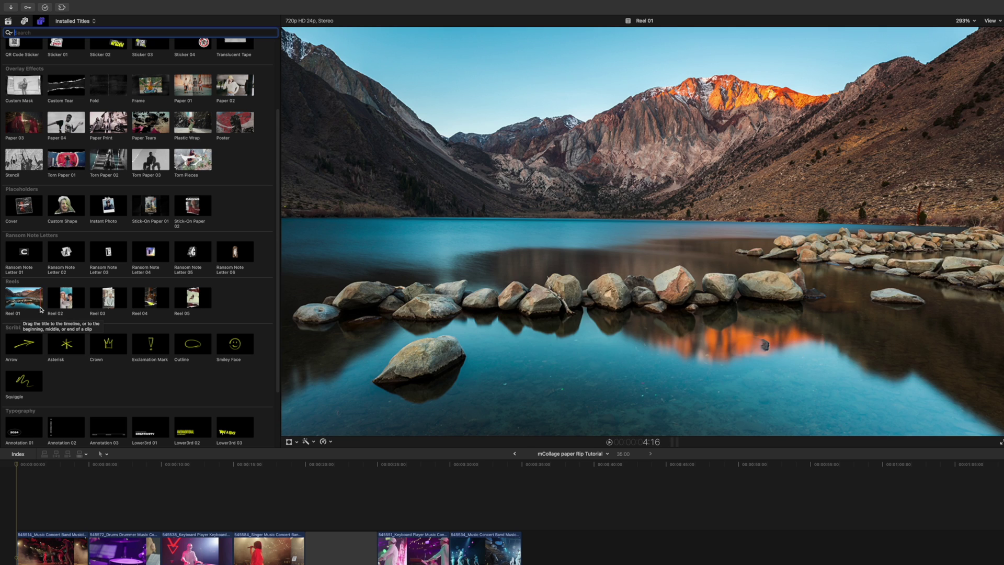
scroll(21, 314, down, 1)
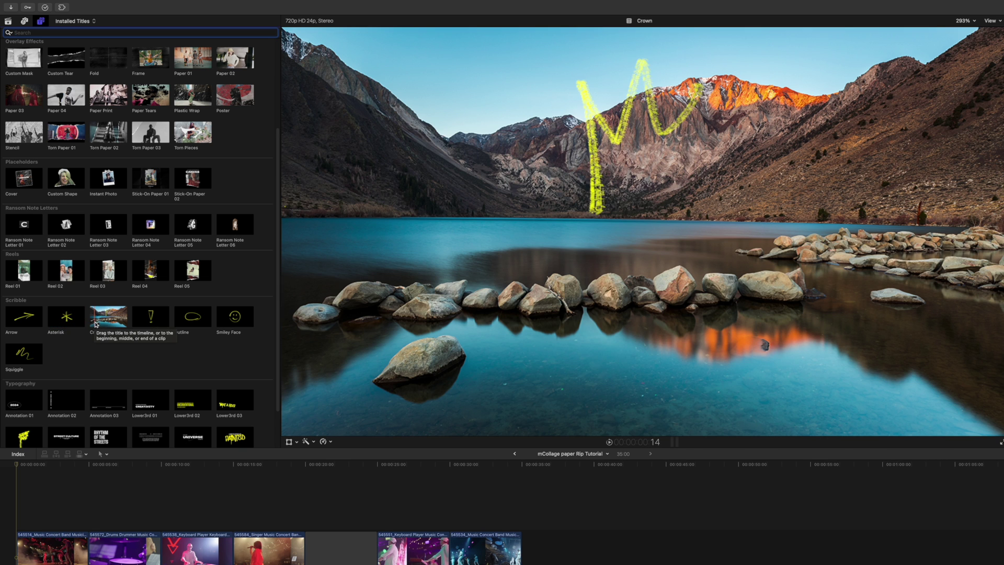
scroll(243, 361, down, 2)
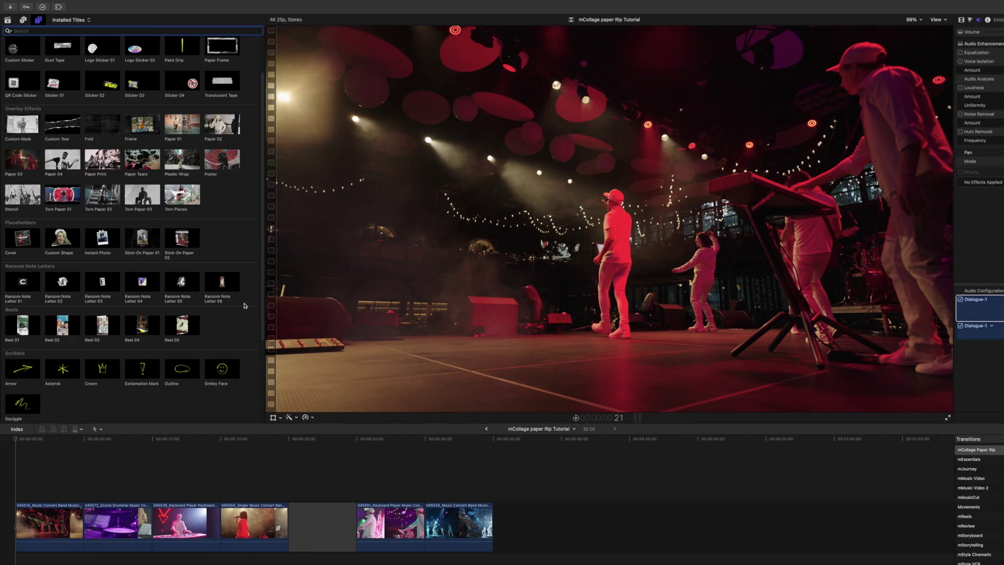
scroll(244, 305, up, 2)
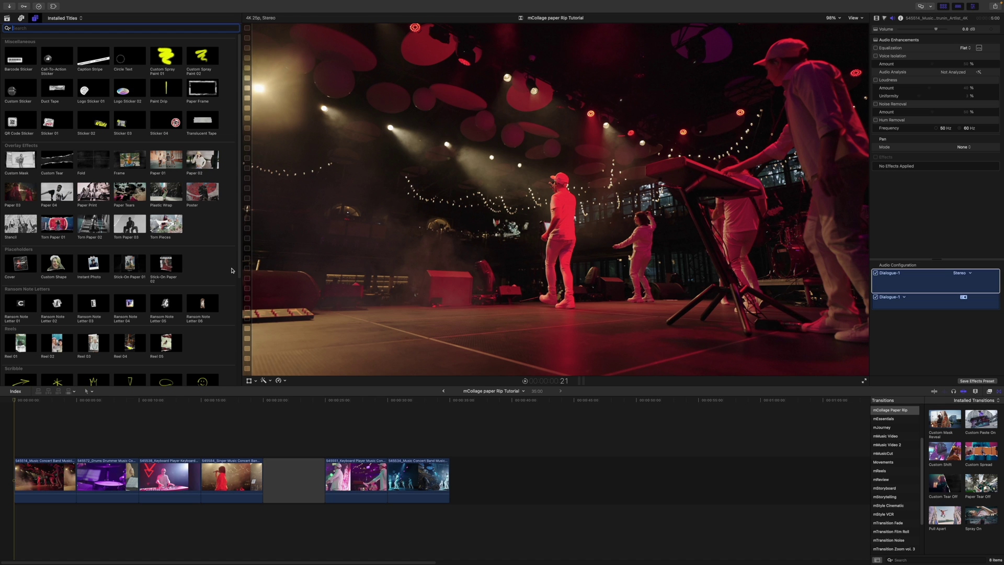
Add Custom Spray Paint 01 above the first clip and, at 2:00, scale its content to about 180 and shift it to about -0.12, 0.05
mouse_move(161, 56)
mouse_down()
mouse_move(91, 387)
mouse_move(14, 436)
mouse_up()
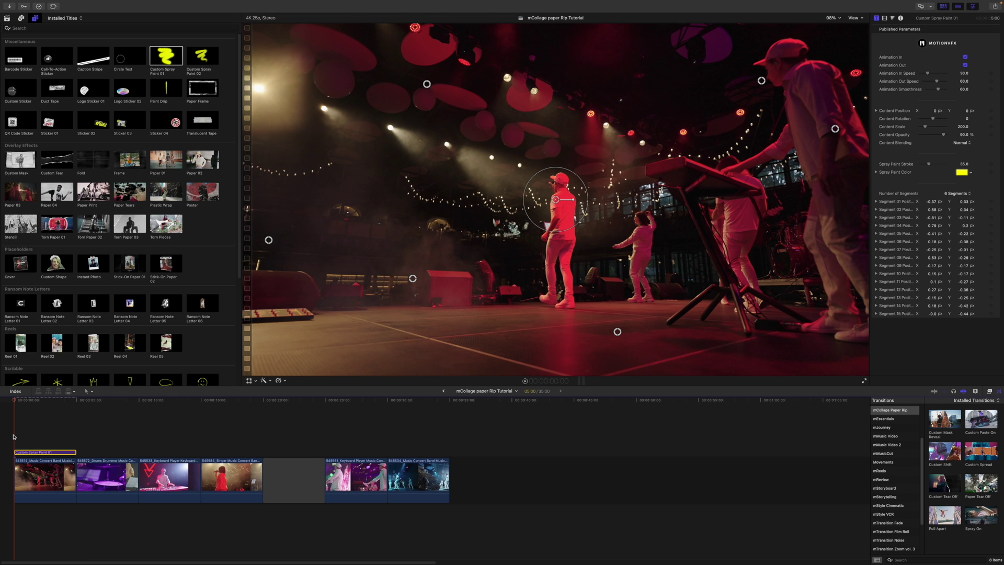
drag(16, 400, 42, 408)
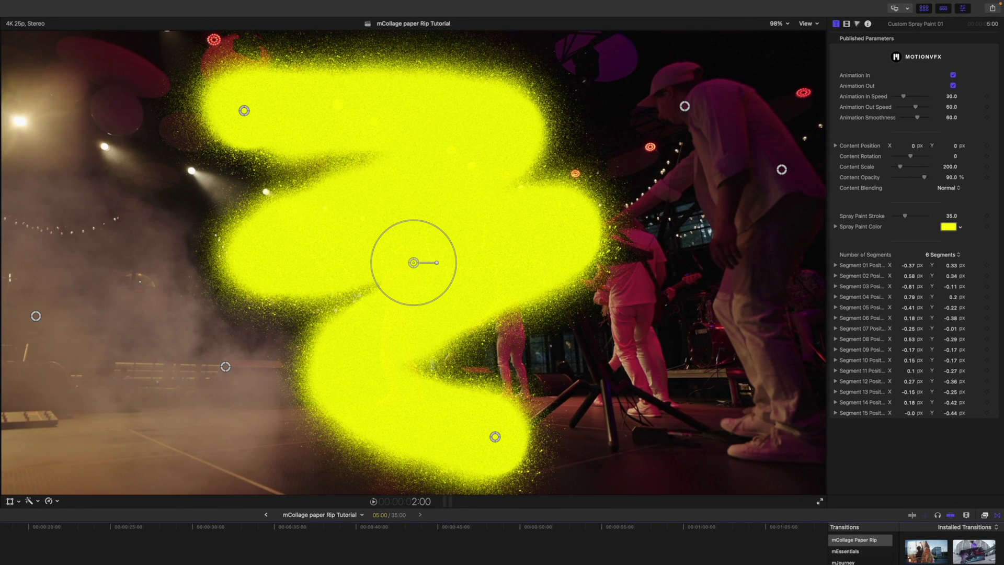
mouse_move(415, 266)
mouse_down()
mouse_move(425, 214)
mouse_move(465, 295)
mouse_move(399, 211)
mouse_move(413, 246)
mouse_up()
mouse_move(440, 211)
mouse_down()
mouse_move(434, 253)
mouse_move(434, 240)
mouse_move(401, 238)
mouse_move(277, 248)
mouse_move(354, 240)
mouse_up()
Reshape the spray paint path by repositioning its segment points so the stroke zigzags from the frame's upper-left to its lower-right corner
mouse_move(33, 355)
mouse_down()
mouse_move(33, 343)
mouse_move(83, 315)
mouse_move(40, 362)
mouse_up()
mouse_move(217, 367)
mouse_down()
mouse_move(228, 399)
mouse_move(266, 446)
mouse_move(245, 426)
mouse_up()
mouse_move(456, 383)
mouse_down()
mouse_move(789, 481)
mouse_move(782, 439)
mouse_up()
drag(664, 93, 764, 122)
drag(178, 136, 3, 46)
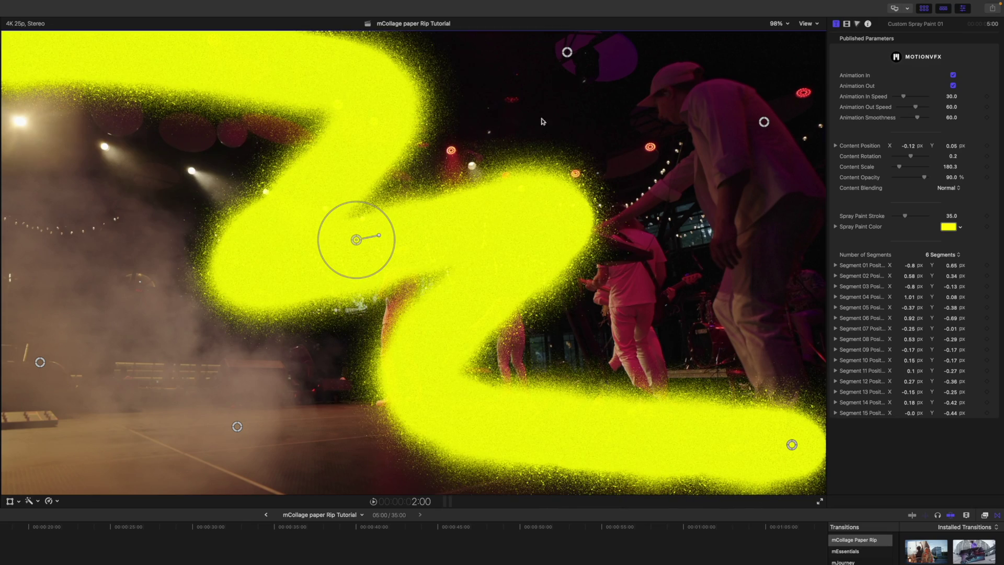
mouse_move(573, 45)
mouse_down()
mouse_move(567, 63)
mouse_move(538, 61)
mouse_move(443, 28)
mouse_up()
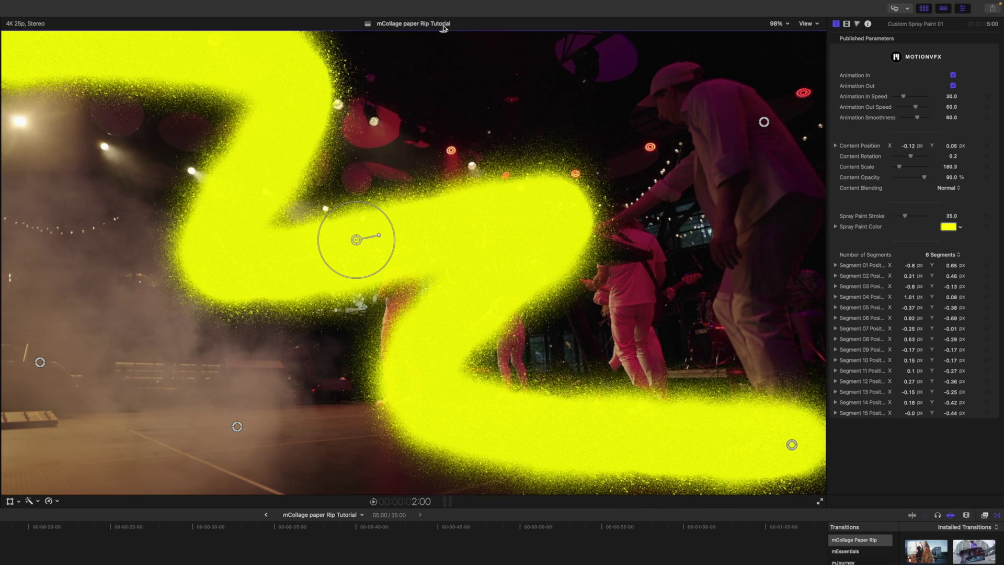
drag(40, 362, 71, 373)
mouse_move(236, 426)
mouse_down()
mouse_move(277, 472)
mouse_move(357, 491)
mouse_up()
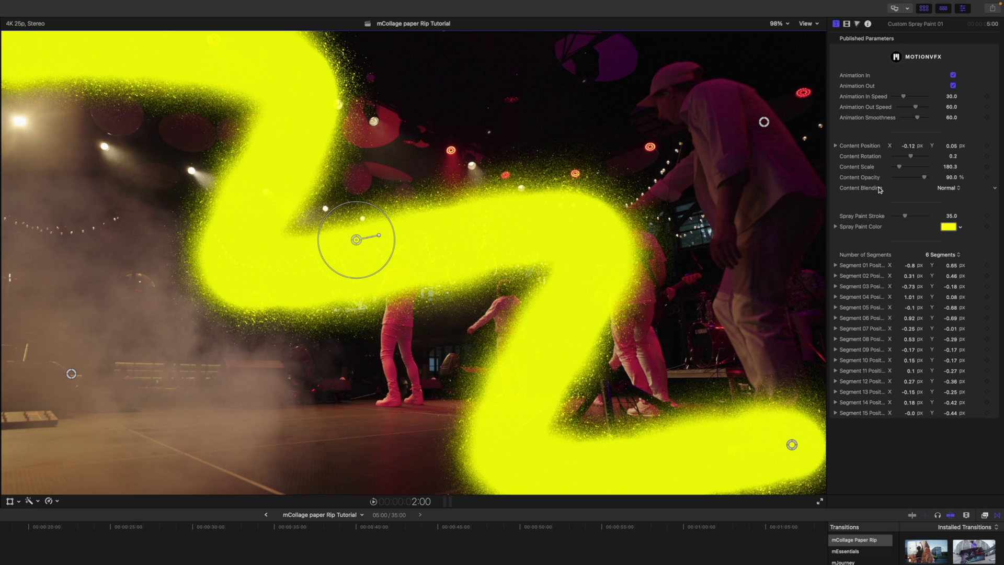
Set the Spray Paint Stroke to about 41.5 and change the spray paint color to pink
mouse_move(906, 219)
mouse_down()
mouse_move(898, 222)
mouse_move(907, 222)
mouse_up()
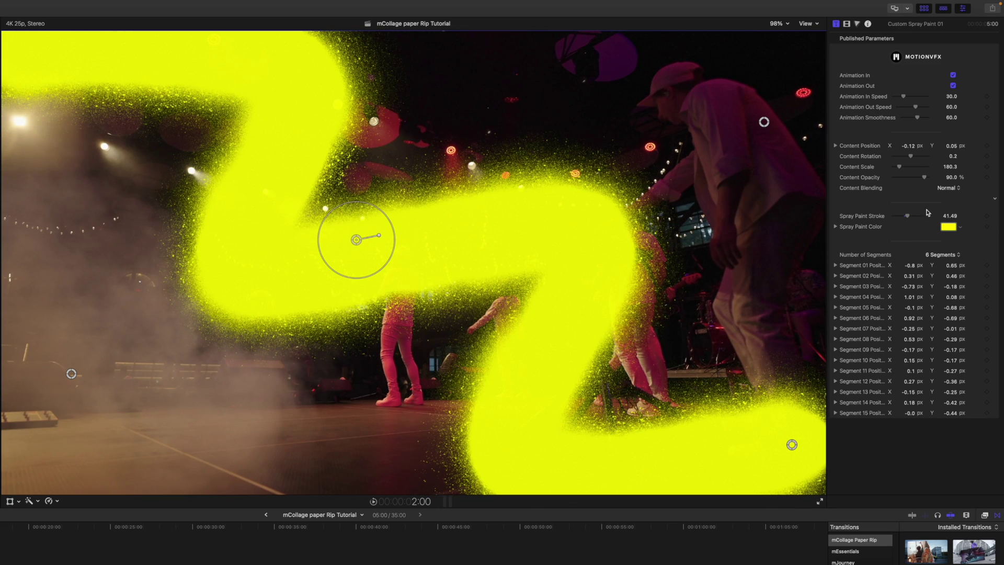
click(947, 228)
mouse_move(790, 181)
mouse_down()
mouse_move(801, 197)
mouse_move(790, 185)
mouse_move(796, 214)
mouse_move(799, 193)
mouse_move(782, 228)
mouse_up()
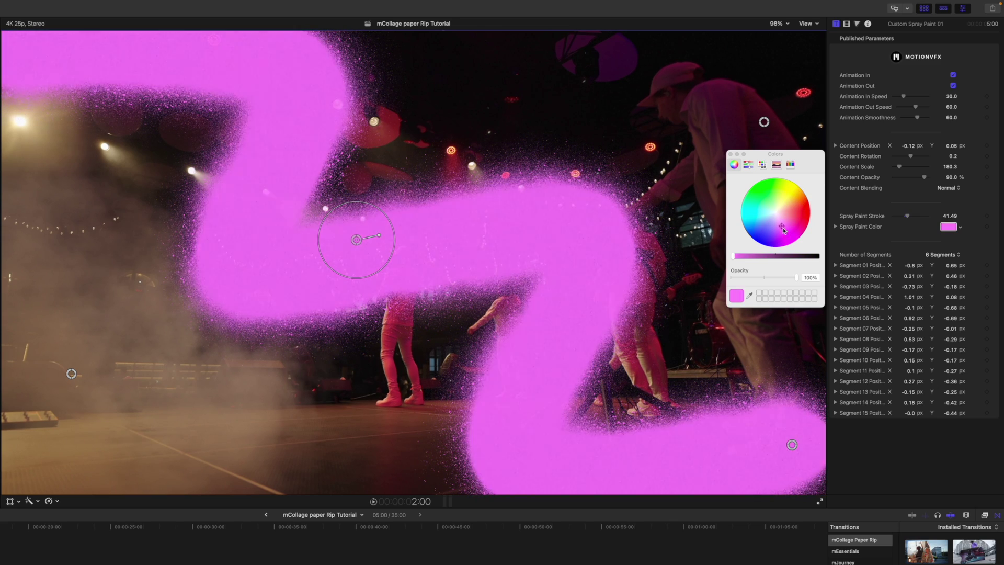
click(730, 154)
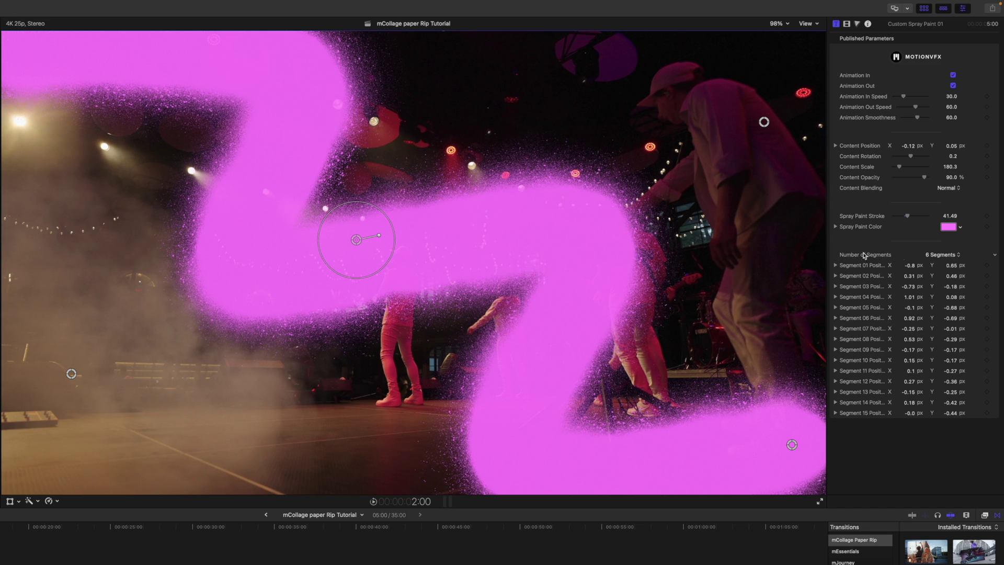
Try the spray paint path with 15 segments and return the number of segments to 6
click(952, 256)
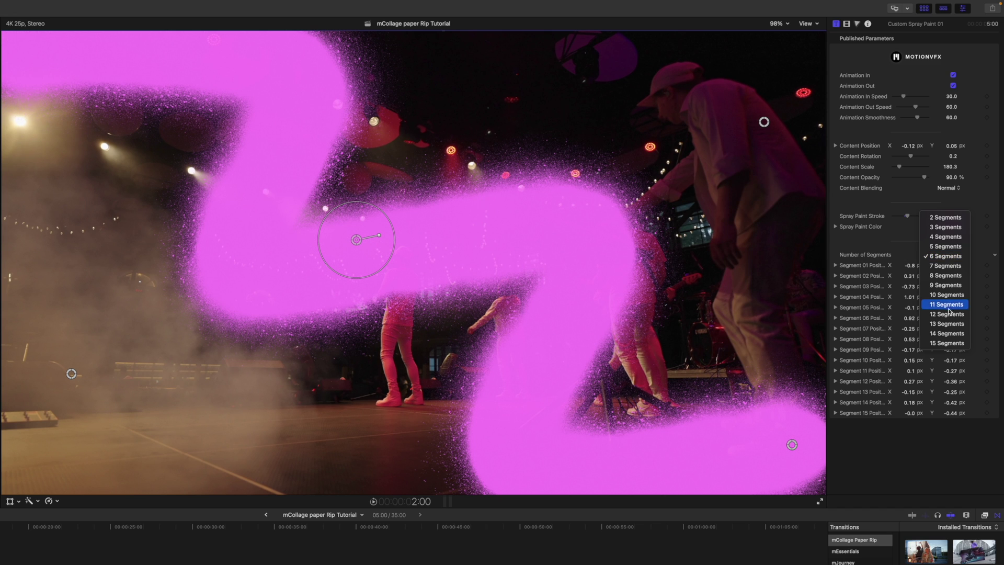
click(947, 343)
click(943, 256)
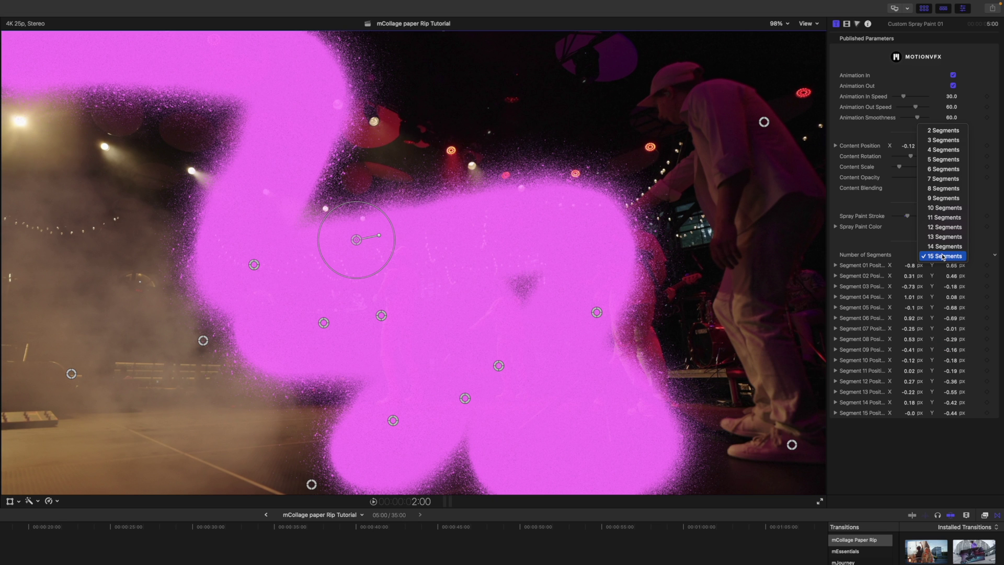
click(944, 169)
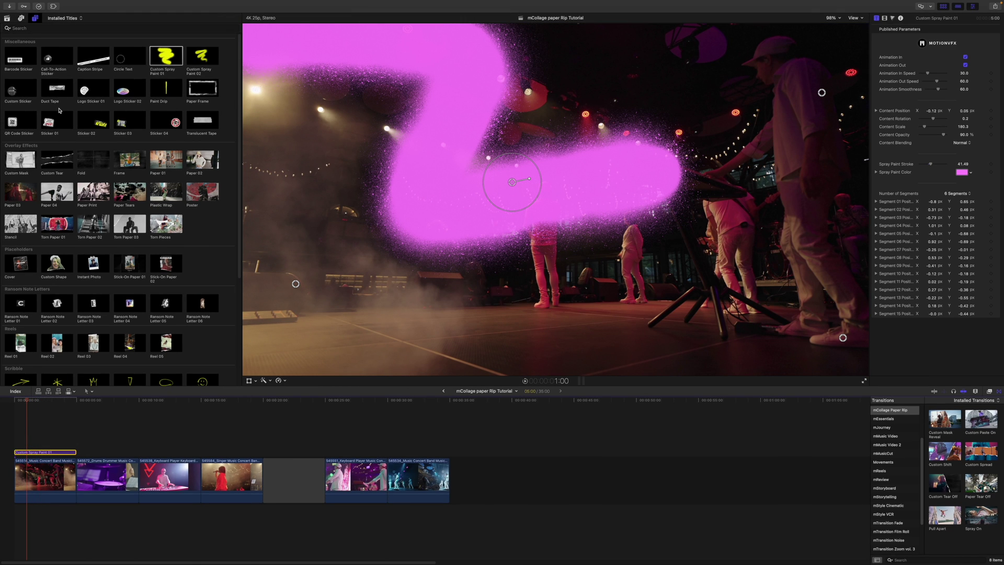
Add the Duct Tape title above the spray paint and enlarge it to a content scale of about 301, positioned near the frame's center
mouse_move(48, 89)
mouse_down()
mouse_move(42, 445)
mouse_move(37, 428)
mouse_up()
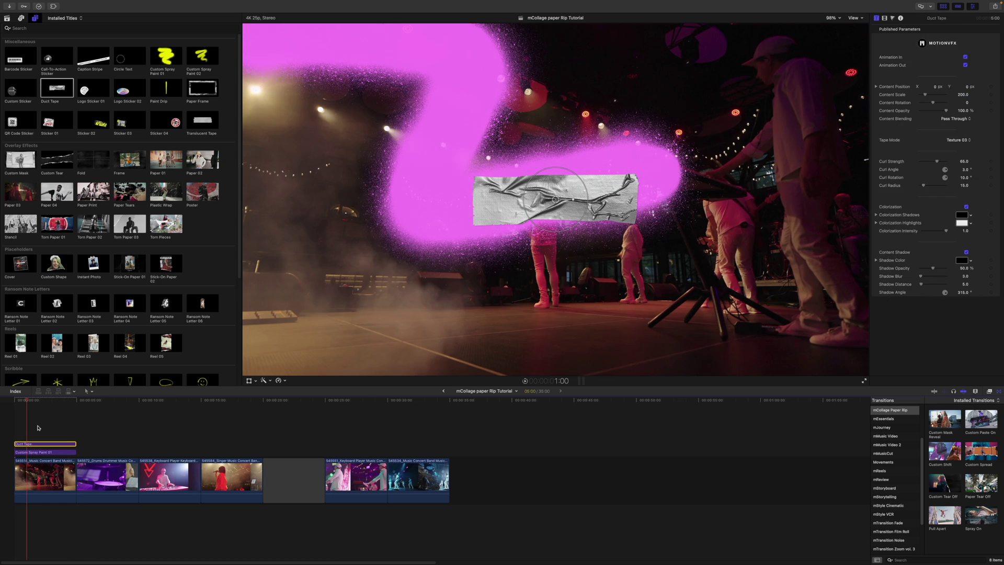
key(space)
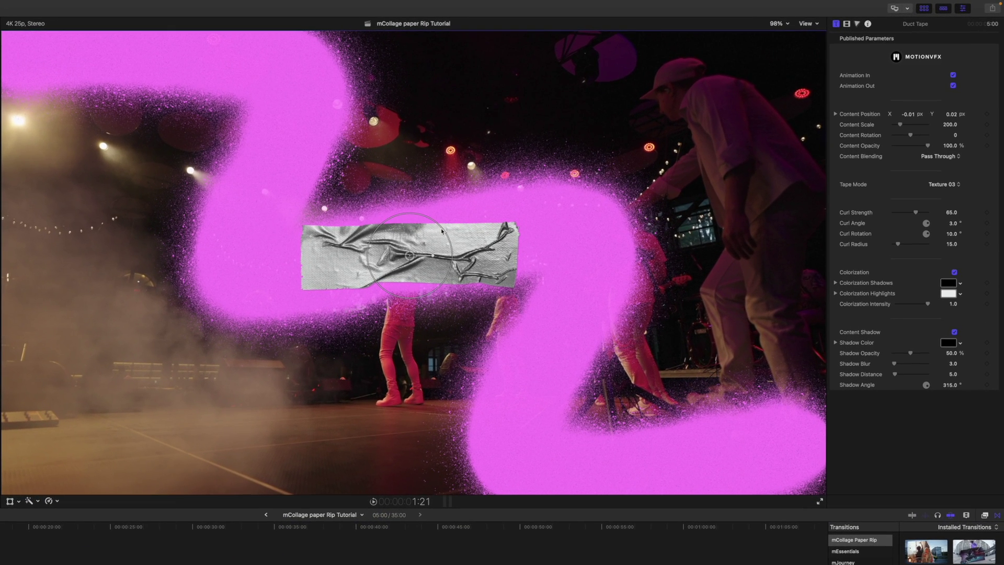
drag(576, 172, 584, 169)
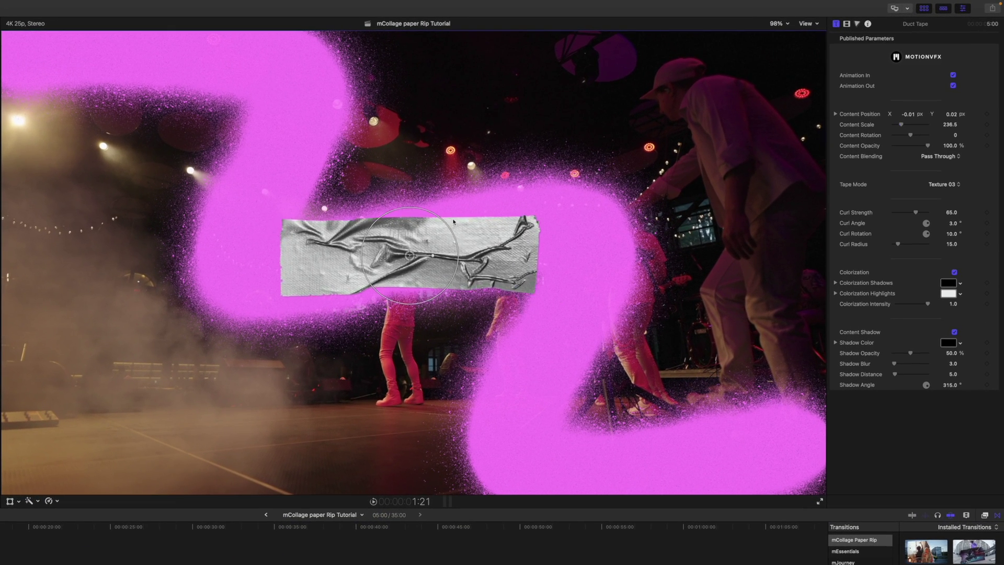
drag(451, 224, 466, 212)
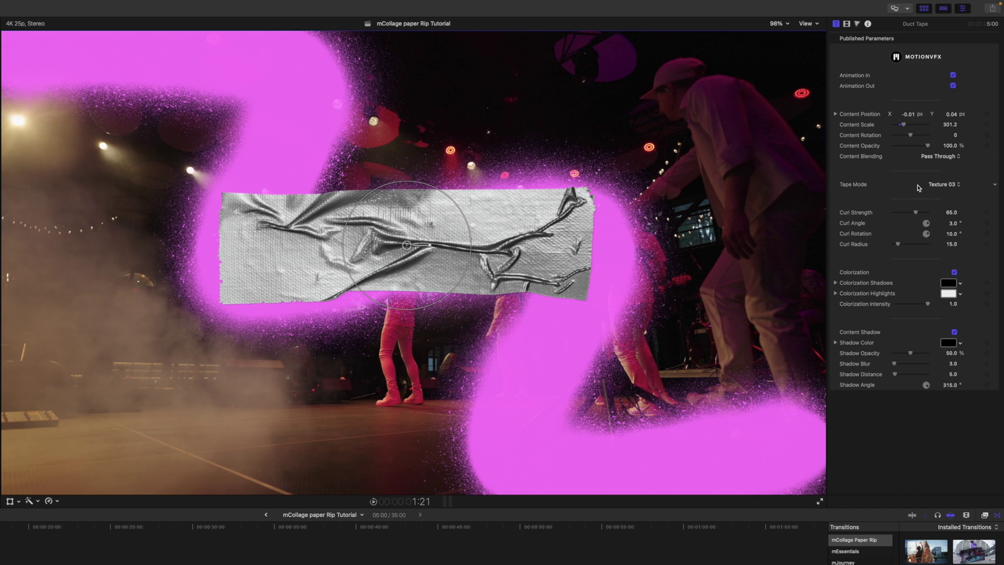
Go through the duct tape's Tape Mode textures one by one and end on Texture 07
click(944, 185)
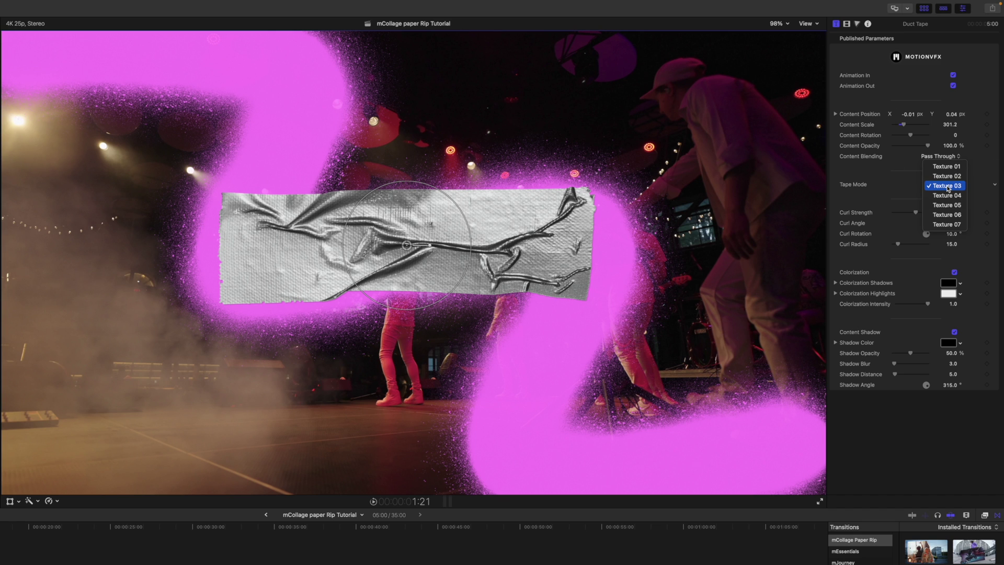
click(946, 175)
click(948, 185)
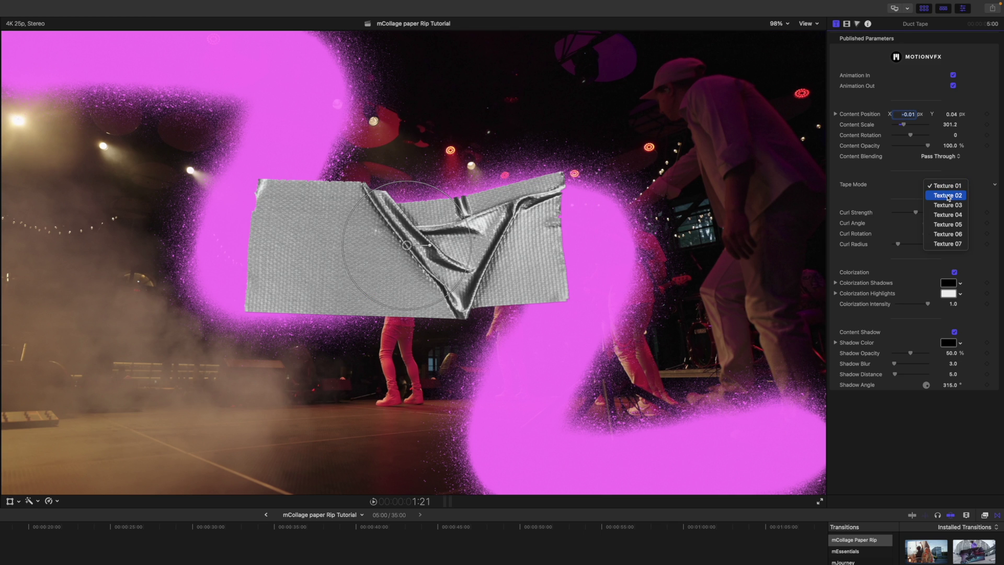
click(947, 187)
click(947, 187)
click(946, 193)
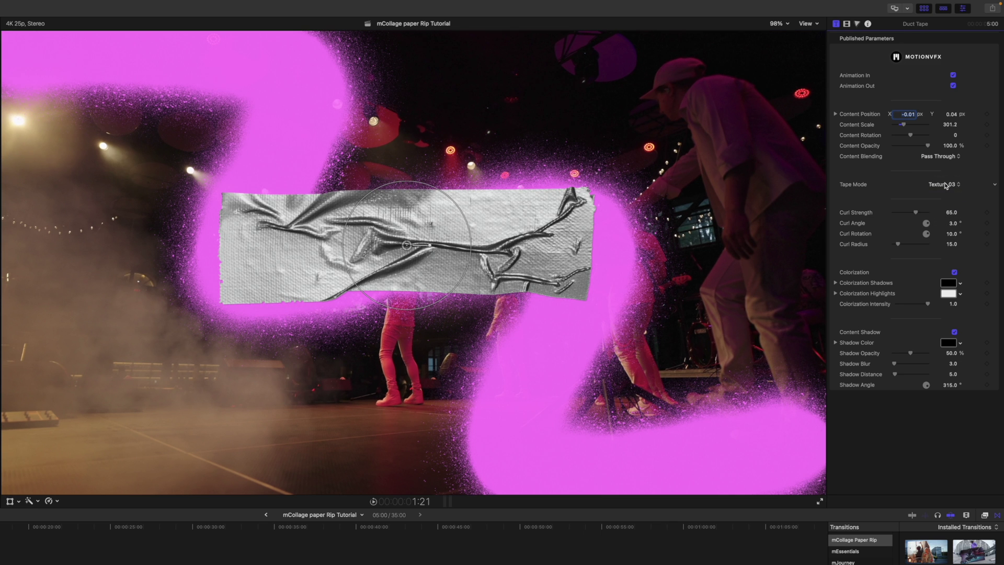
click(946, 186)
click(945, 194)
click(945, 186)
click(945, 196)
click(946, 186)
click(945, 193)
click(945, 187)
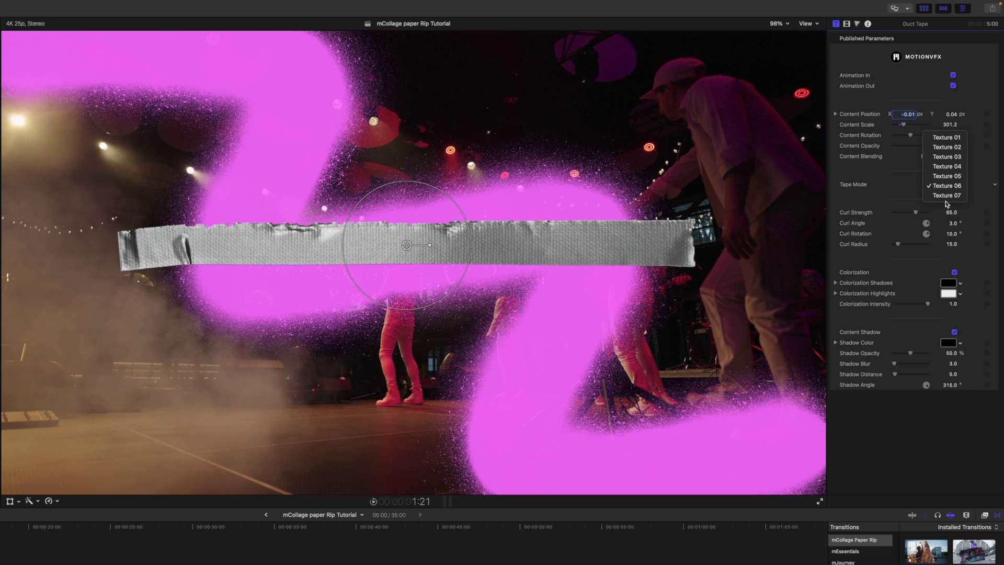
click(946, 194)
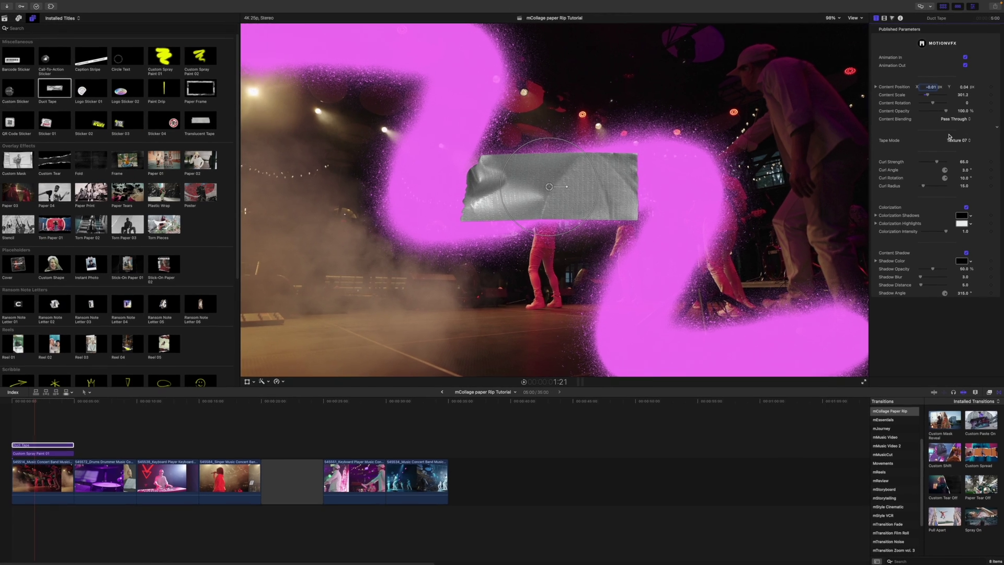
Add the Stencil title above the drummer clip at 5:00 and move the playhead to 8:01
click(0, 453)
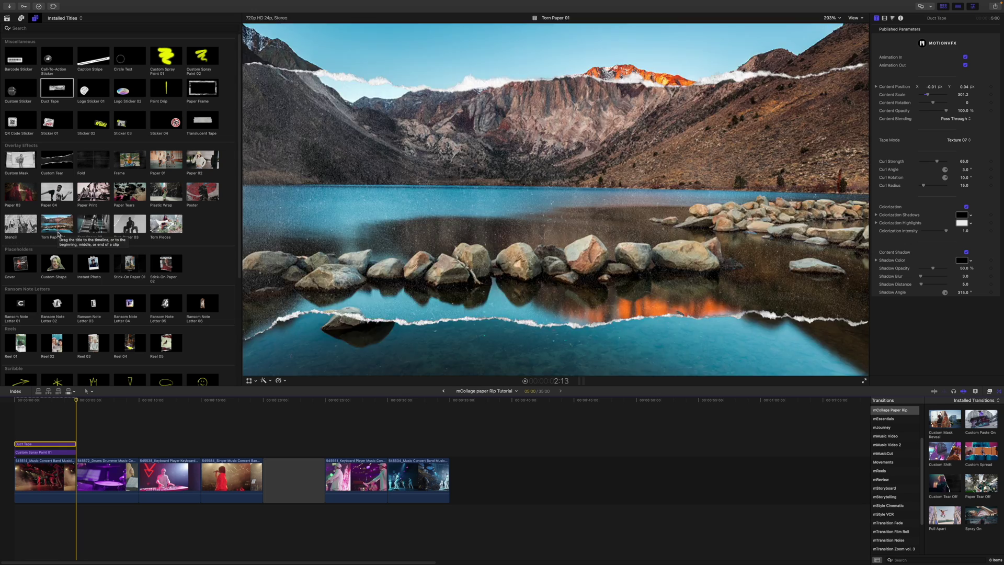
drag(59, 234, 78, 453)
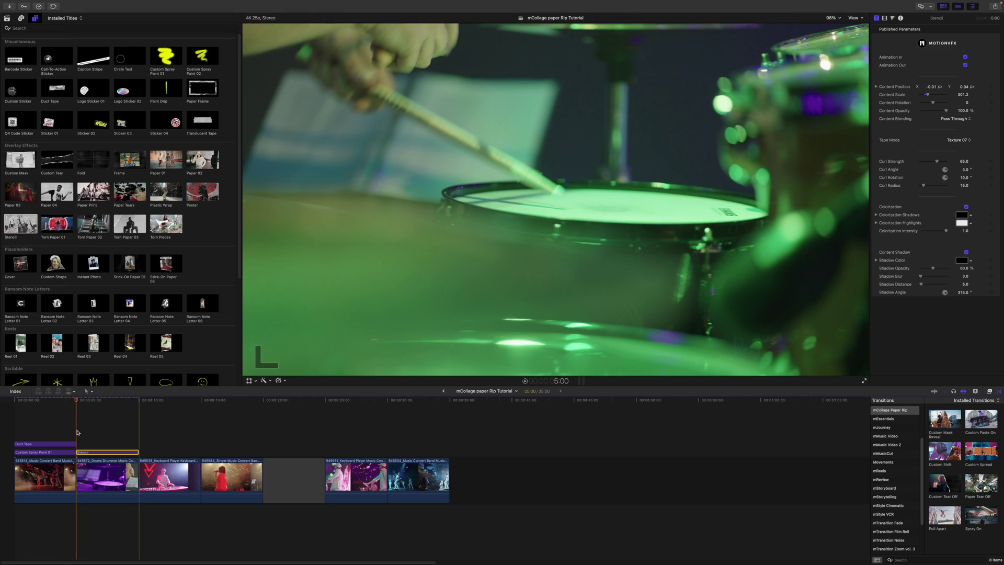
drag(76, 401, 115, 415)
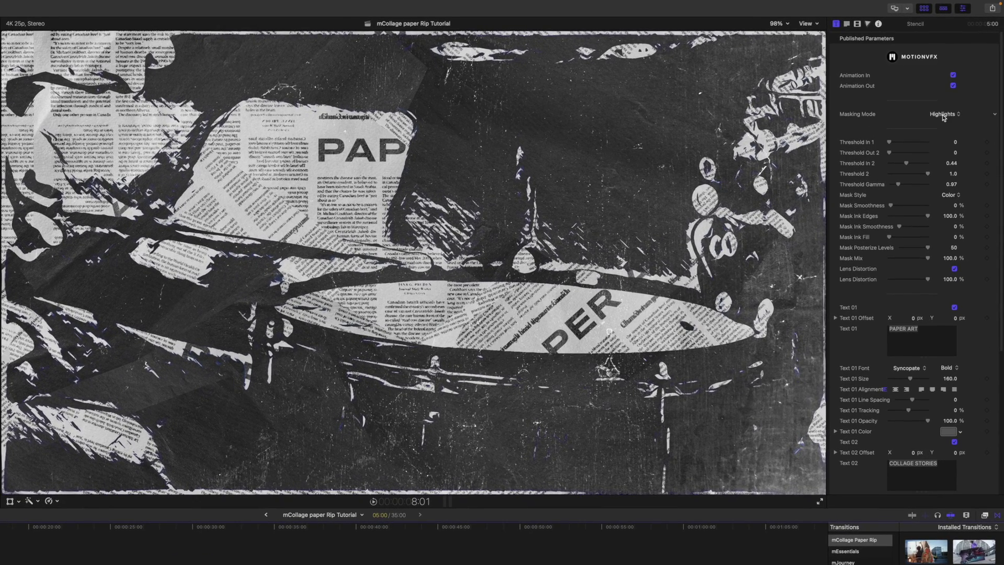
Try the stencil's Masking Mode as Shadows and switch it back to Highlights
click(943, 116)
click(957, 125)
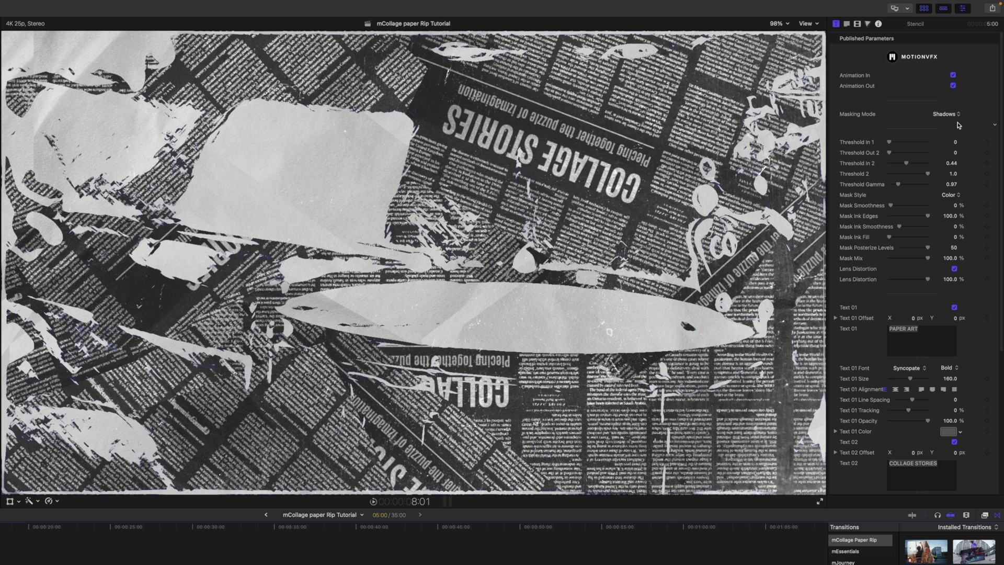
click(956, 115)
key(Escape)
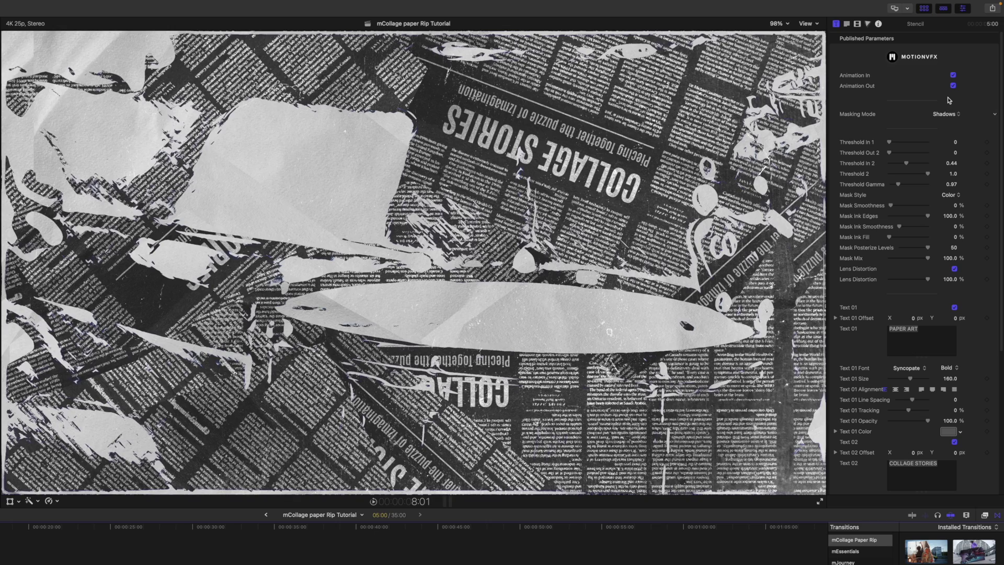
click(950, 114)
click(957, 128)
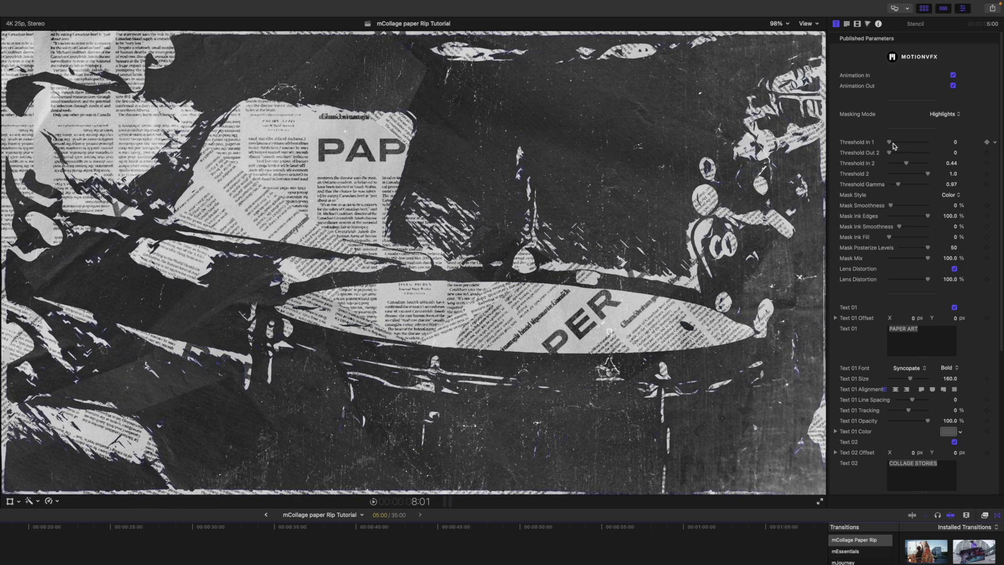
Adjust the stencil's mask thresholds and set Mask Smoothness to about 11.71 %
drag(888, 144, 899, 179)
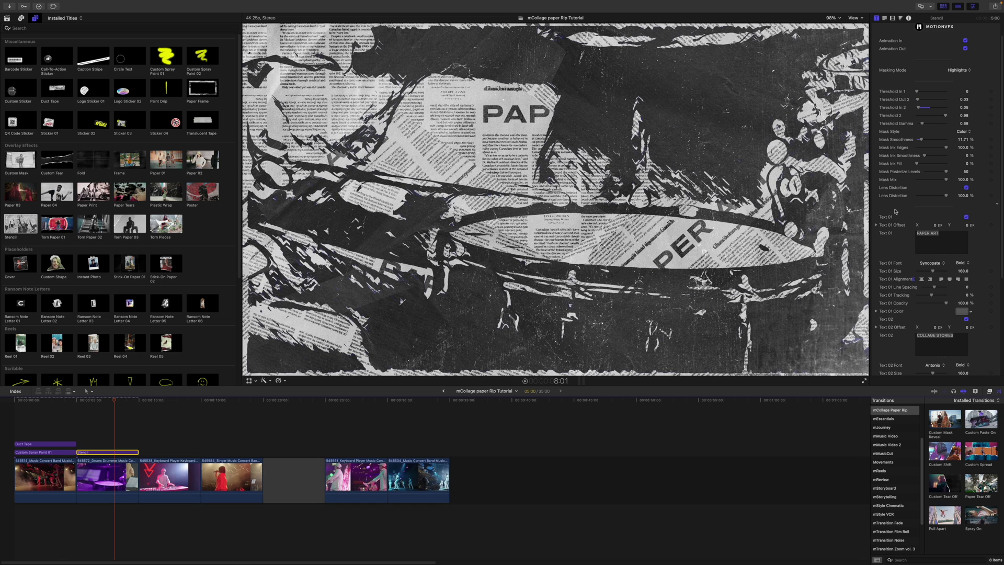
Look through the stencil's Text 01, Text 02 and Text 03 settings
click(966, 217)
scroll(893, 278, down, 3)
scroll(904, 264, down, 3)
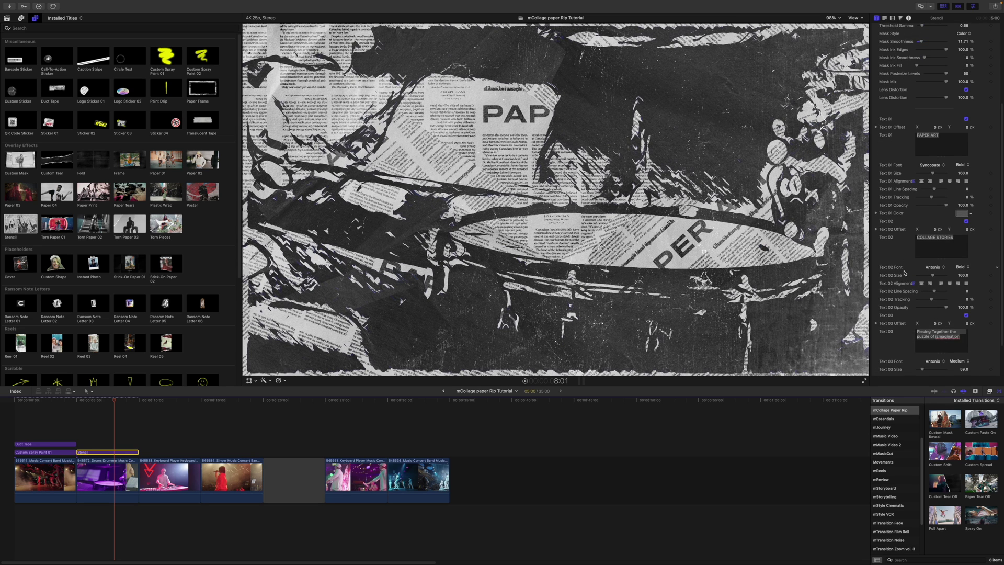
scroll(901, 265, down, 3)
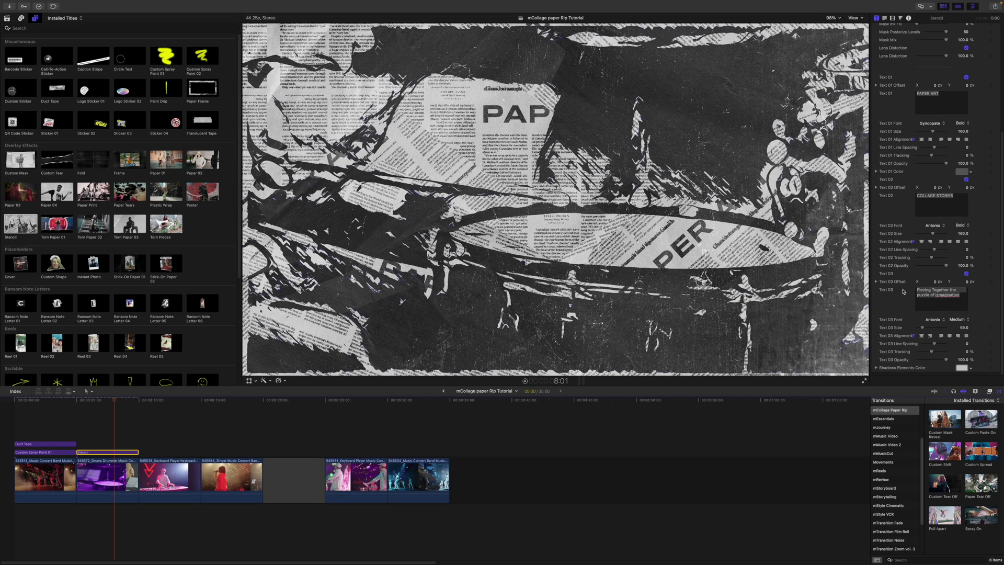
scroll(903, 291, up, 10)
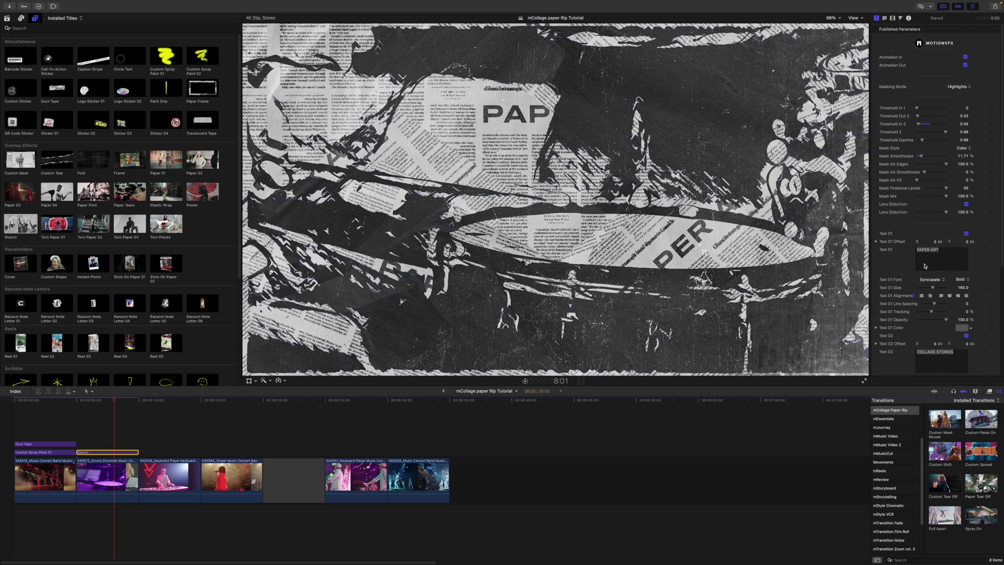
Add the Cover title above the keyboard player clip at 10:00 and place the cover beside the player at about X 0.52, Y 0.04
scroll(233, 267, down, 2)
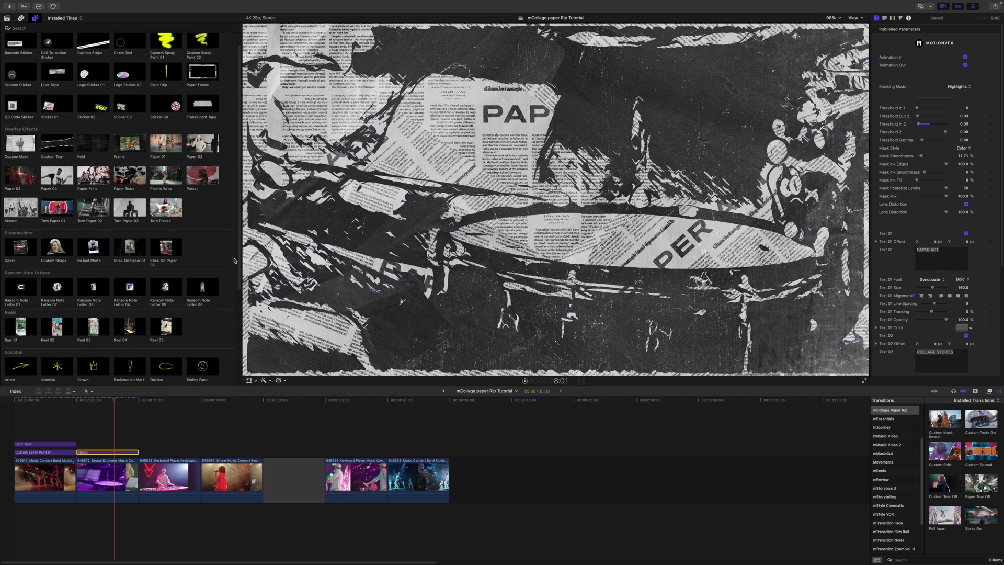
click(139, 404)
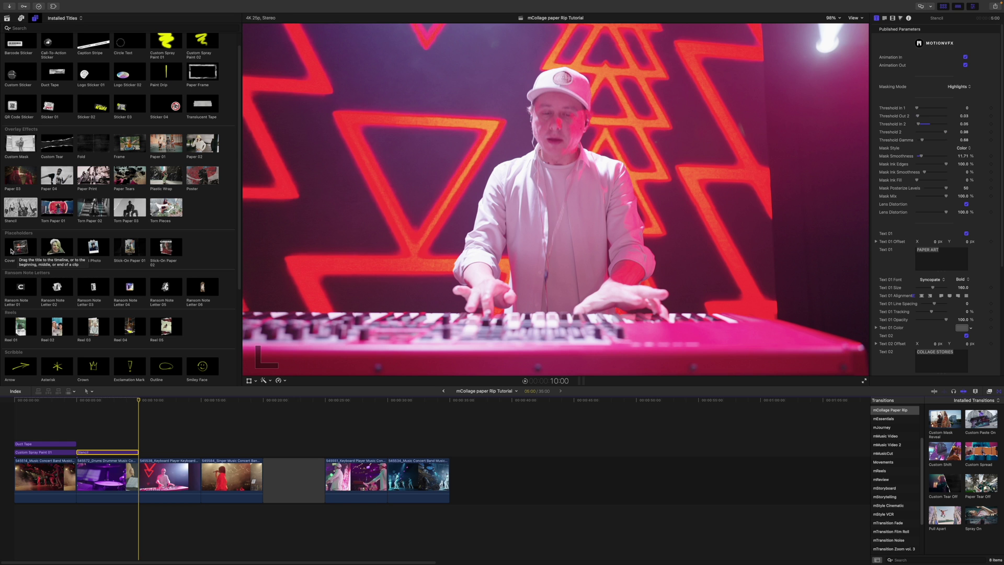
click(14, 251)
click(50, 249)
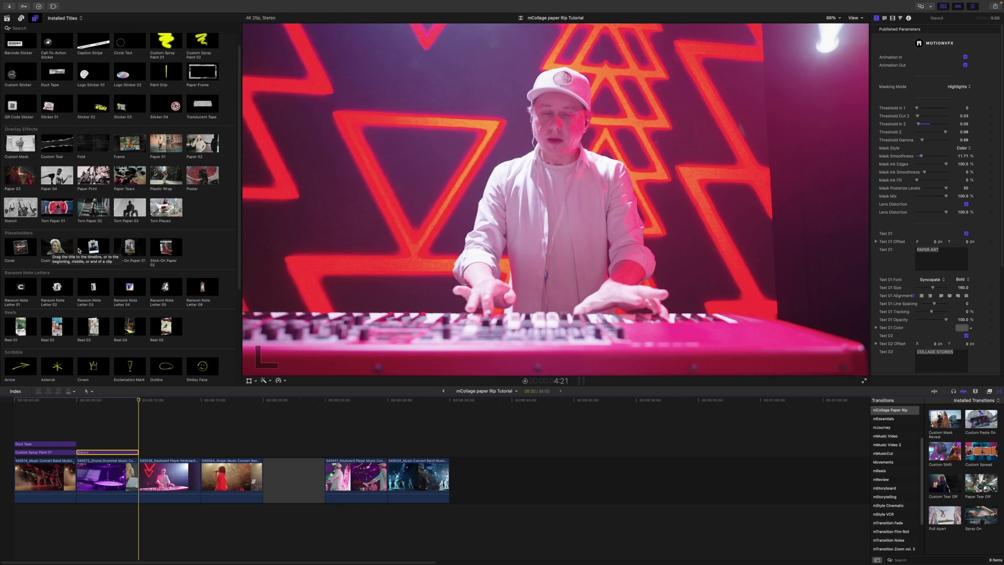
click(91, 250)
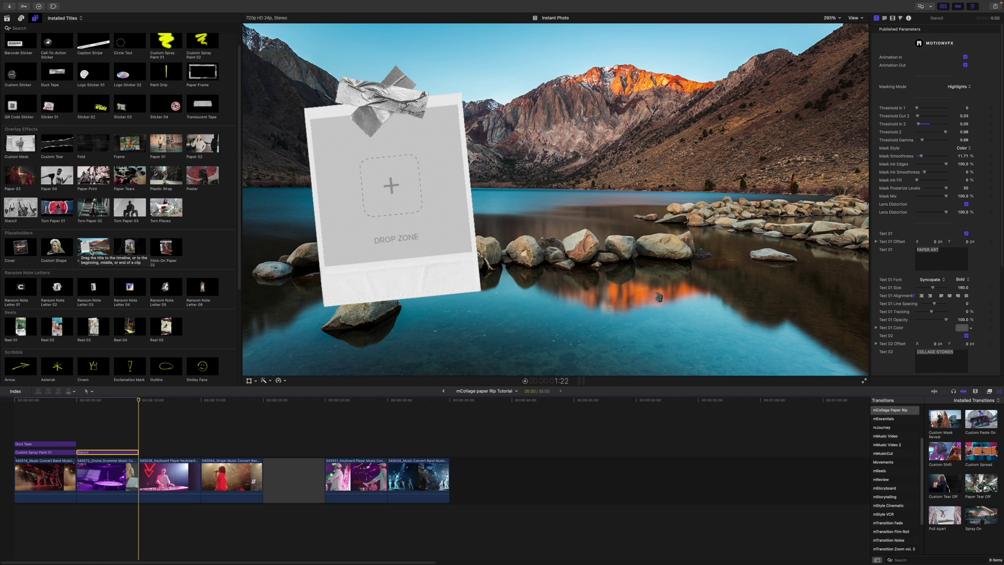
drag(20, 247, 141, 444)
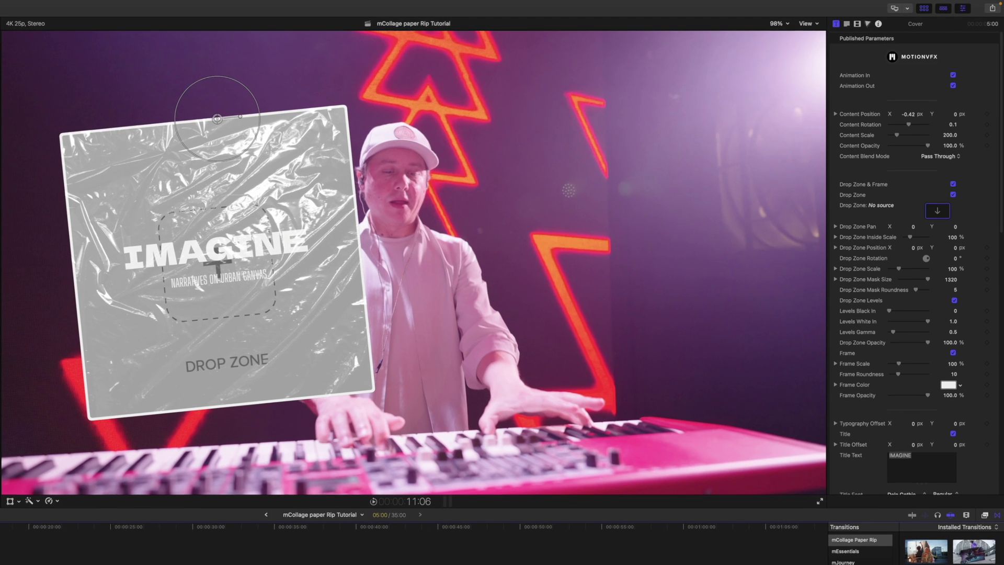
drag(225, 124, 660, 99)
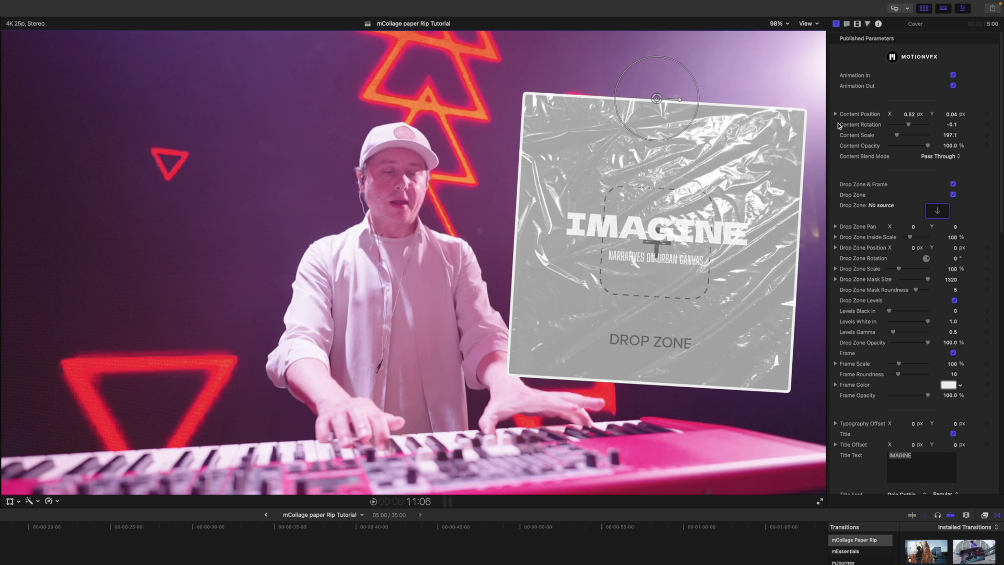
Switch the cover's Drop Zone & Frame and its Drop Zone off and back on
scroll(871, 174, down, 2)
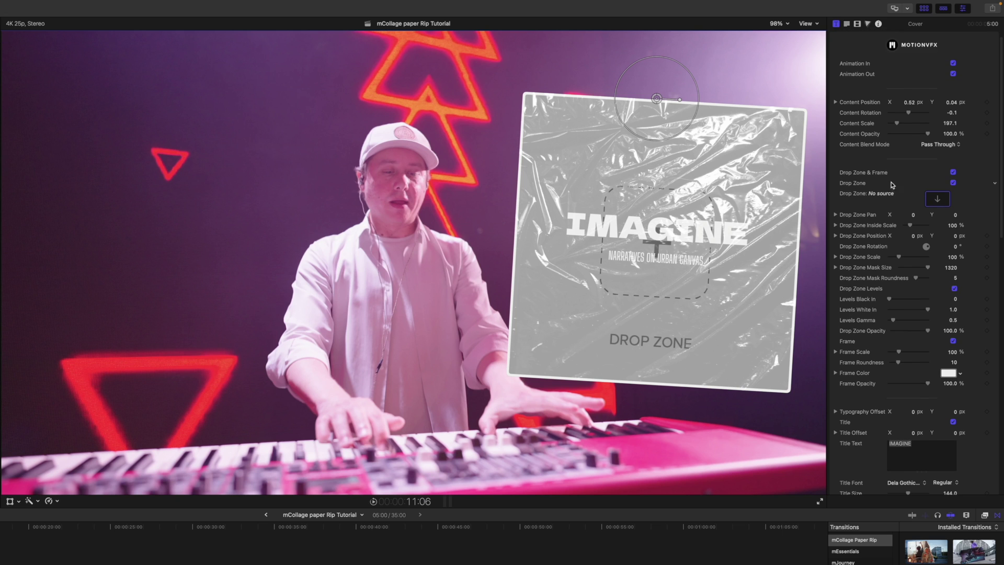
click(953, 172)
click(953, 172)
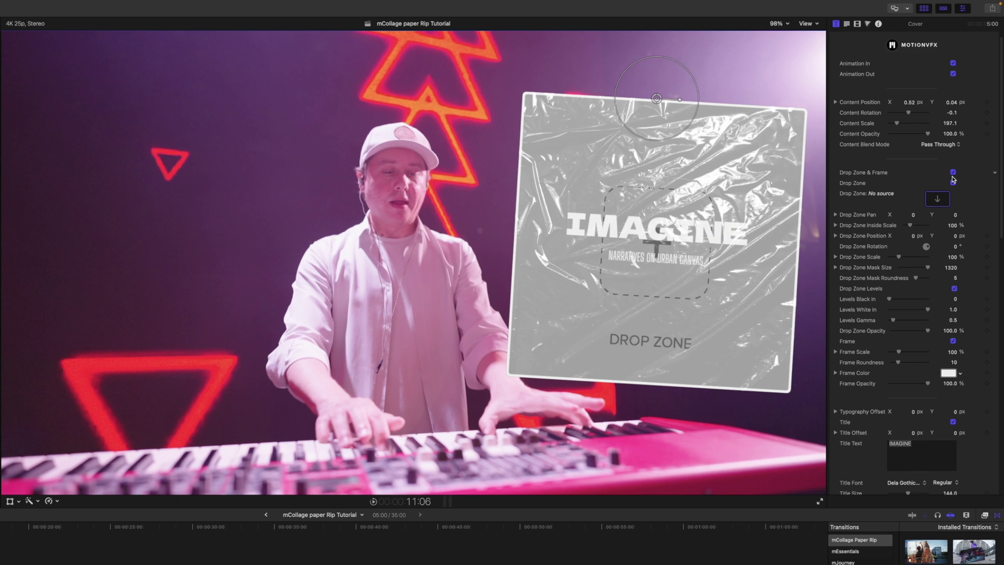
click(952, 183)
click(953, 183)
Fill the cover's drop zone with the singer clip and set Drop Zone Inside Scale to about 113 %
scroll(881, 218, down, 1)
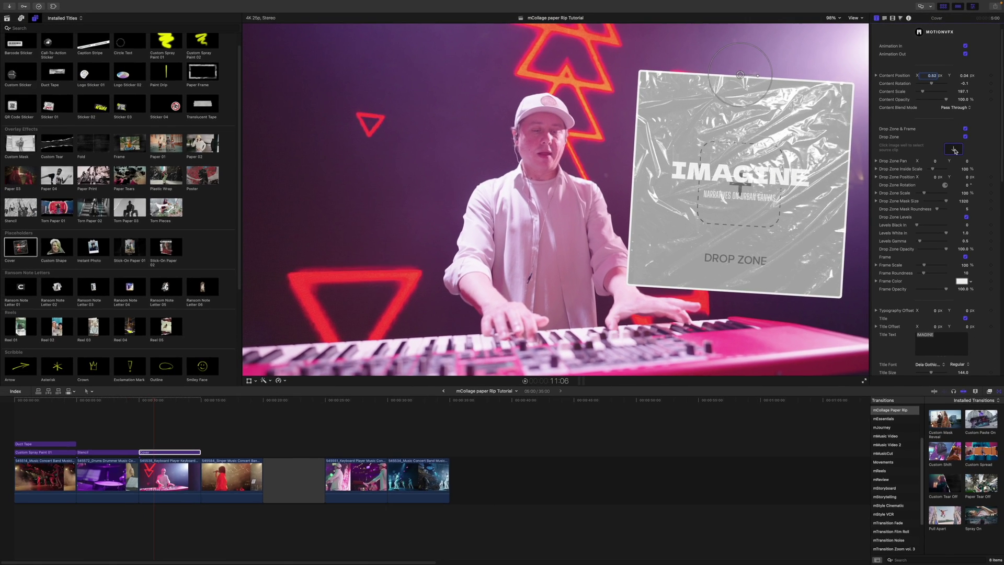
click(938, 197)
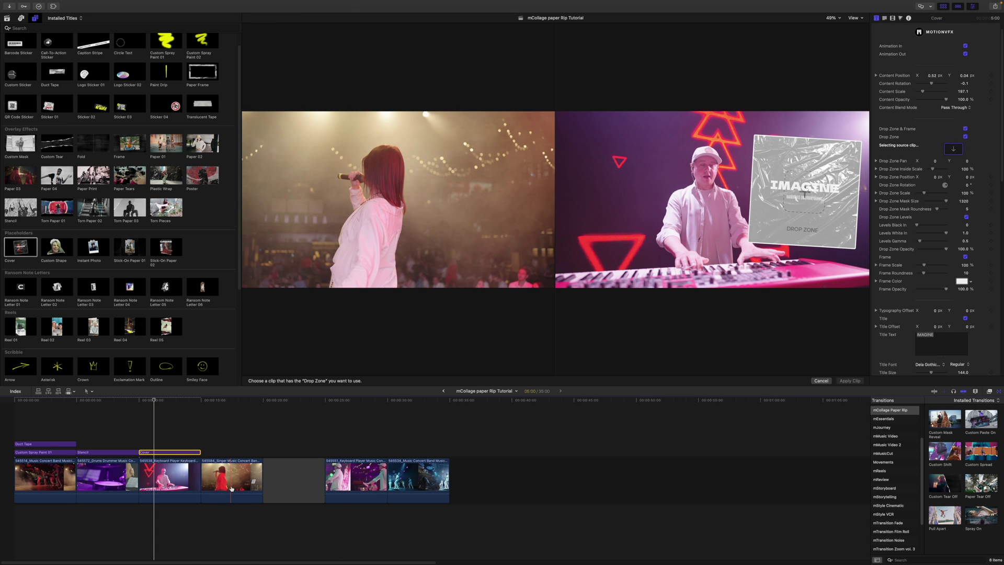
click(232, 488)
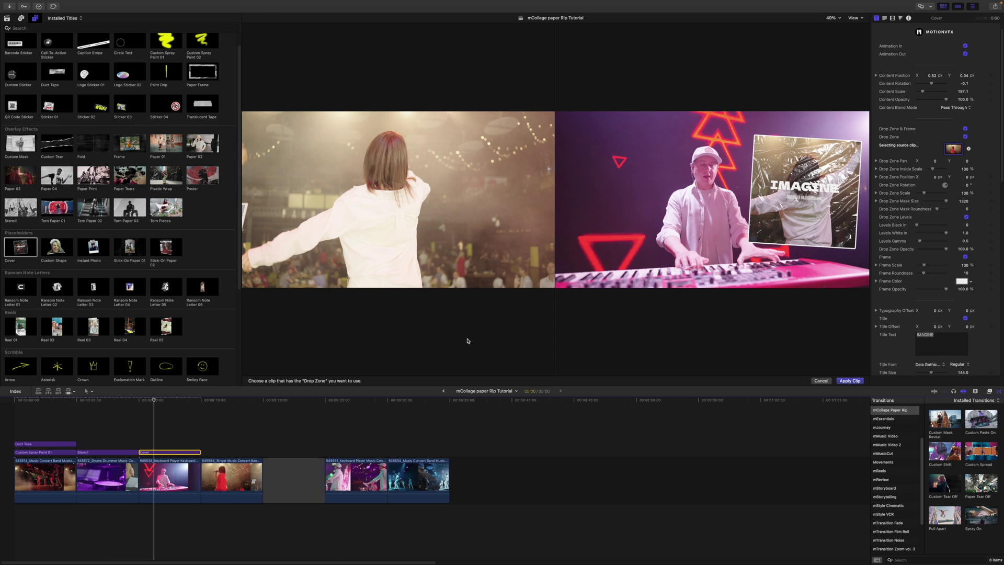
click(850, 381)
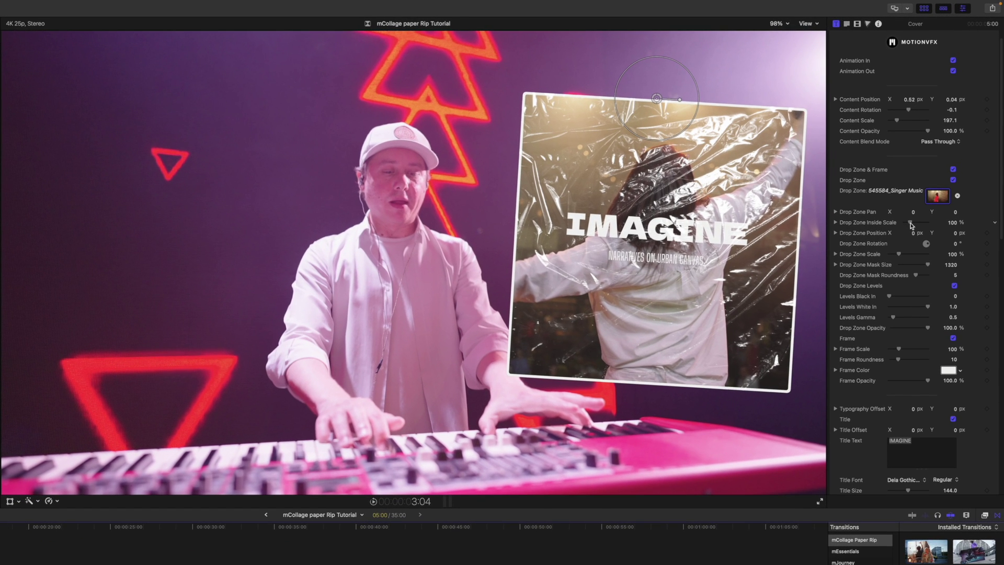
drag(911, 225, 913, 225)
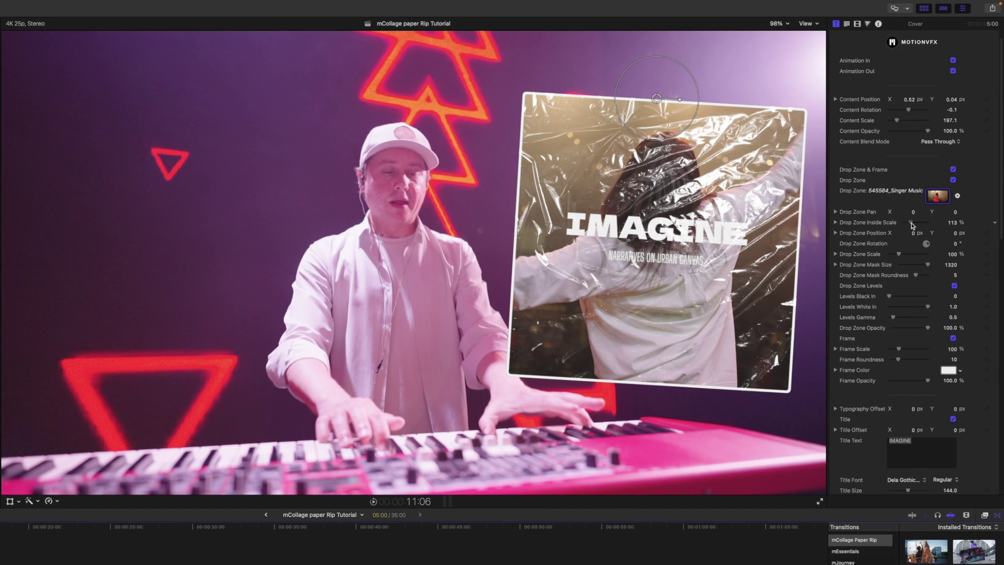
Switch the cover's Foil off and back on
scroll(889, 303, down, 5)
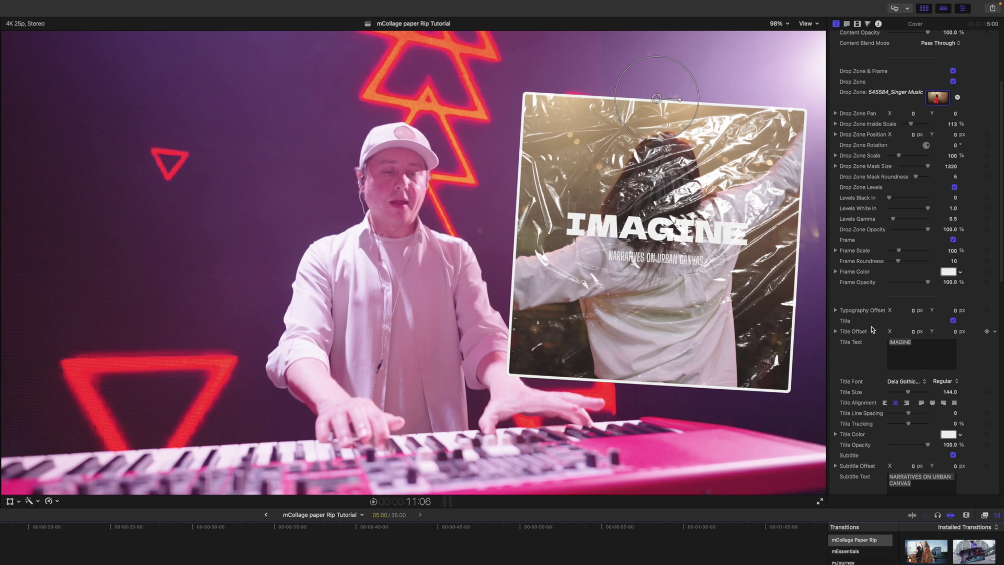
scroll(873, 340, down, 2)
scroll(873, 341, down, 5)
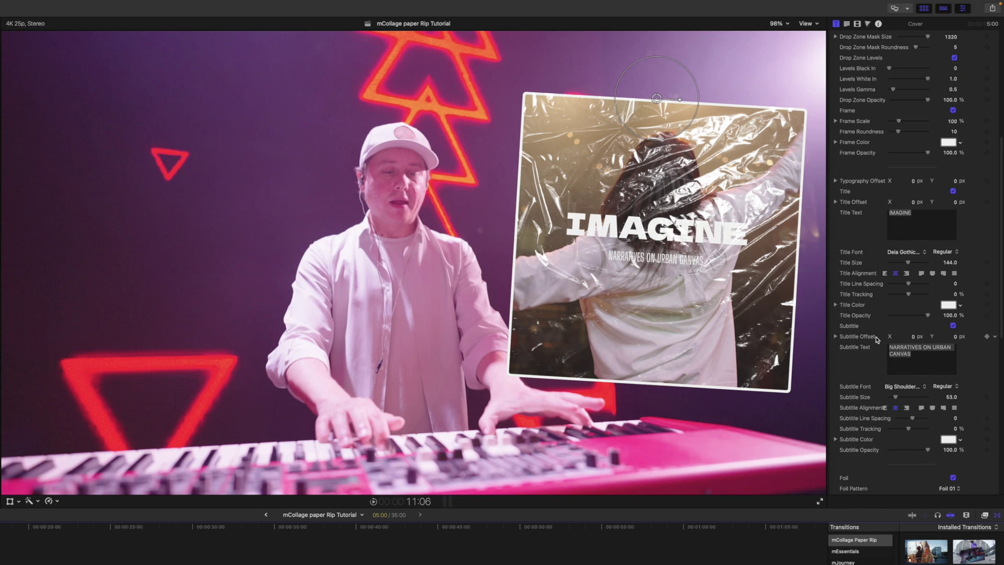
scroll(876, 339, down, 7)
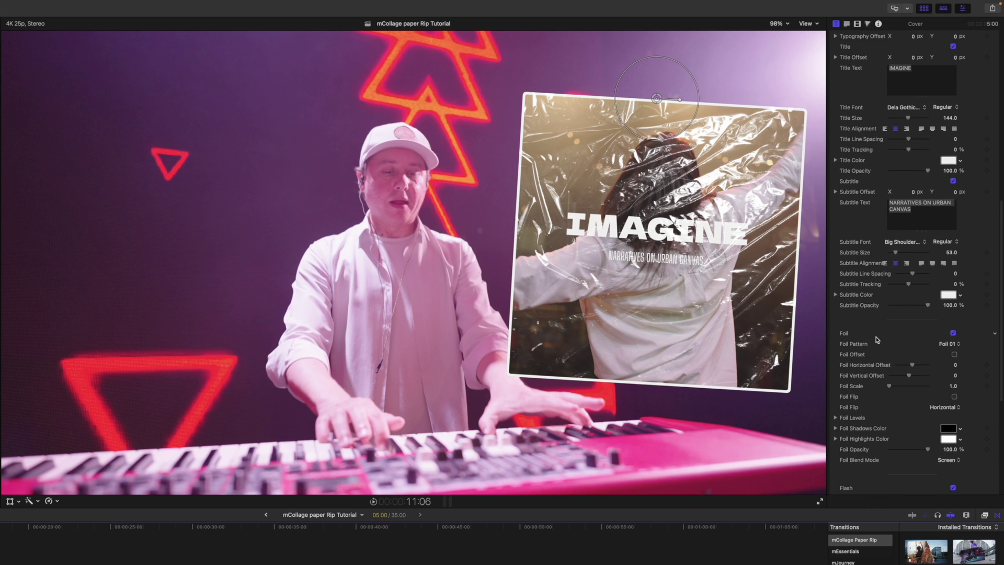
click(953, 333)
click(952, 332)
Try the cover's Foil Patterns one by one and end on Foil 02
click(949, 343)
click(952, 354)
click(952, 348)
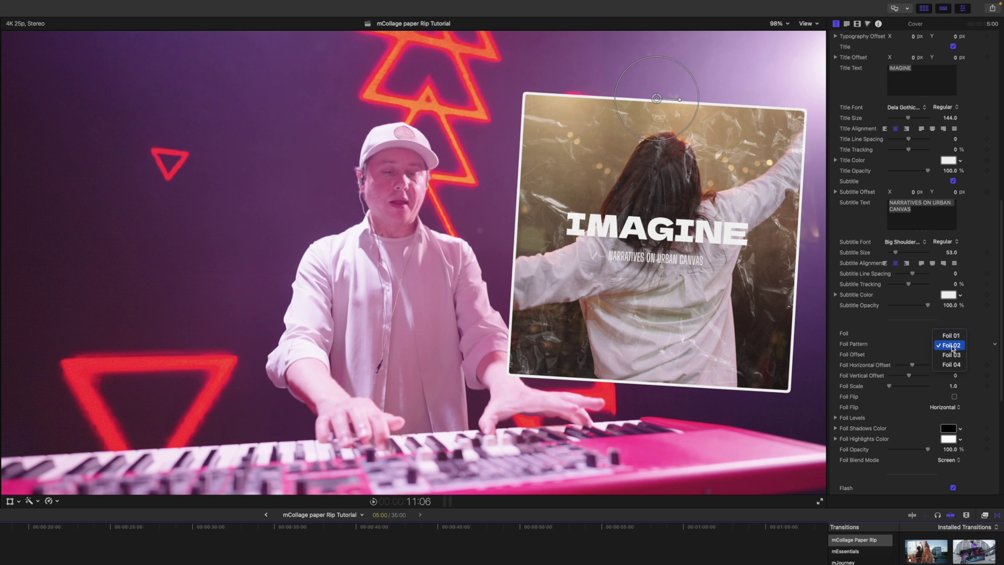
click(952, 354)
click(954, 345)
click(953, 354)
click(954, 347)
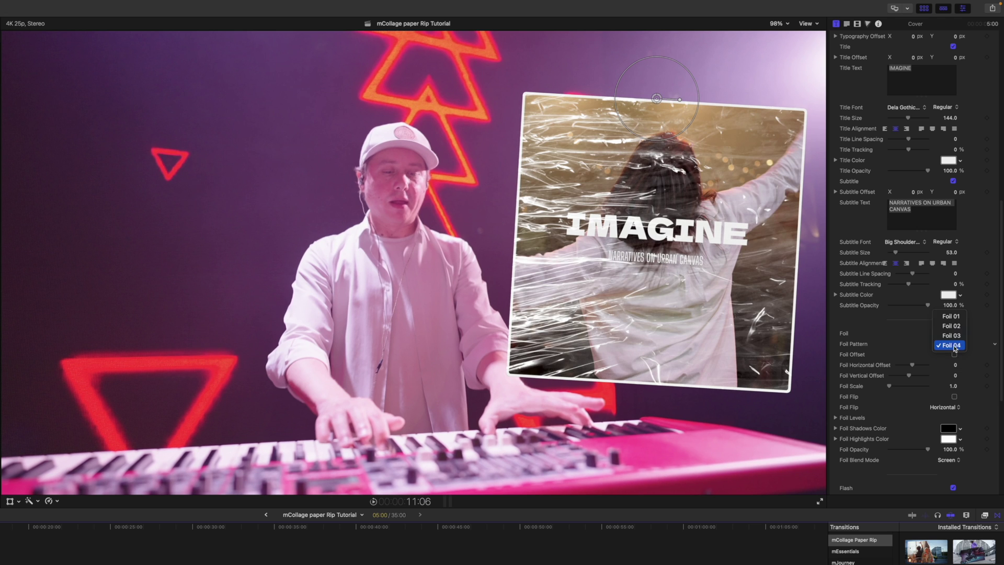
click(950, 326)
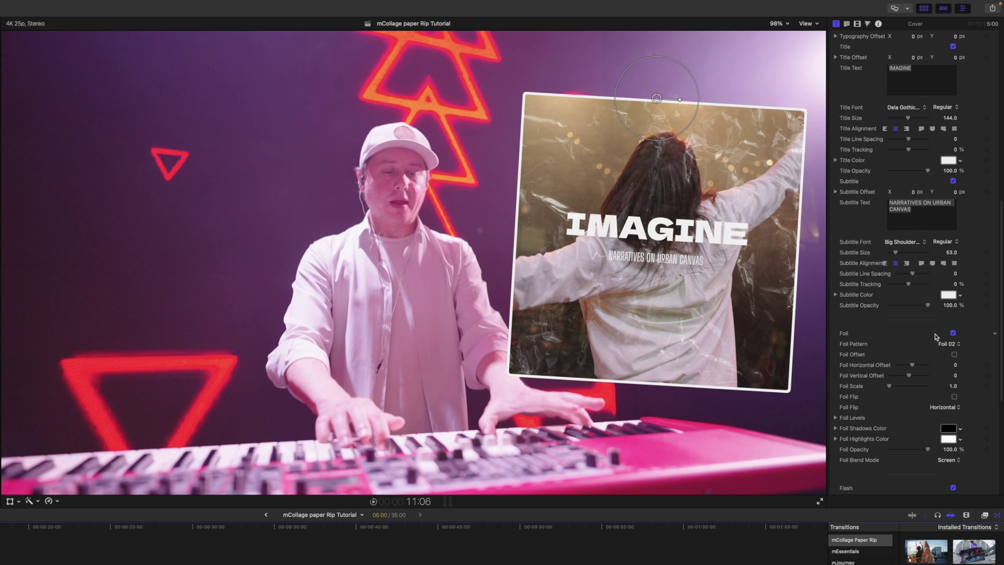
Enable Foil Offset on the cover and set it to about -19 horizontally and 34 vertically
click(955, 355)
click(910, 366)
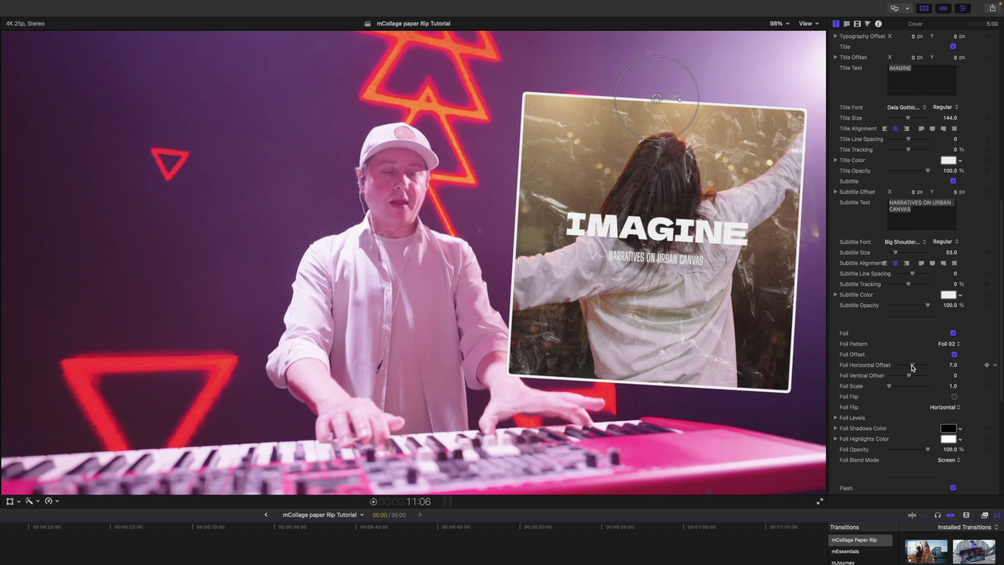
drag(909, 376, 862, 379)
scroll(862, 379, down, 1)
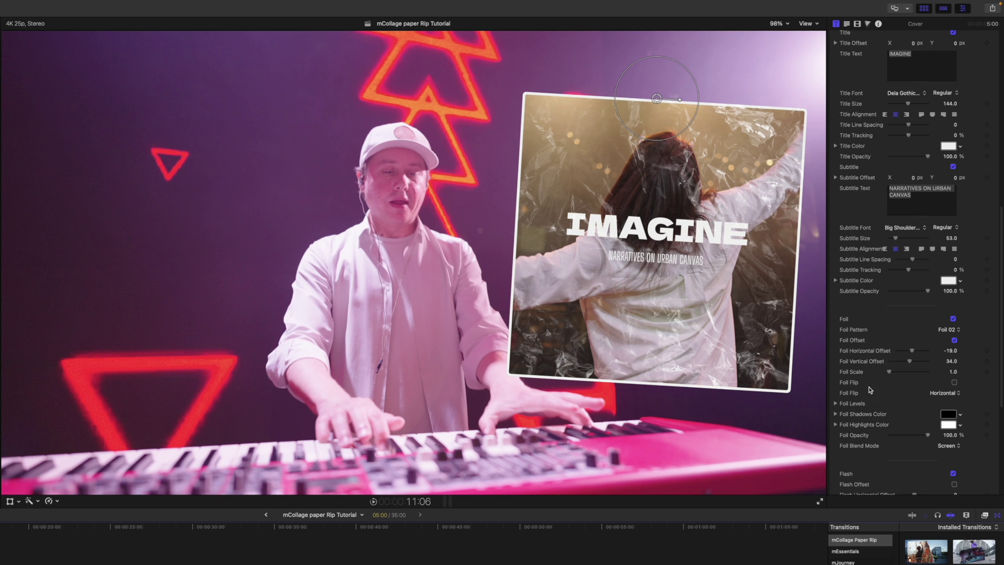
Try the horizontal Foil Flip, switch it off again and look through the cover's Flash settings
click(953, 382)
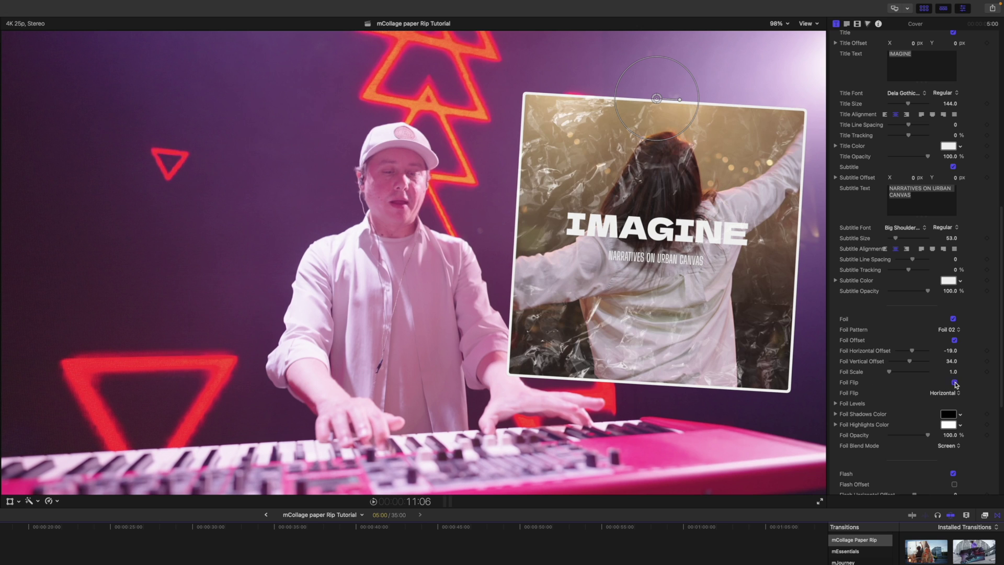
scroll(862, 366, down, 5)
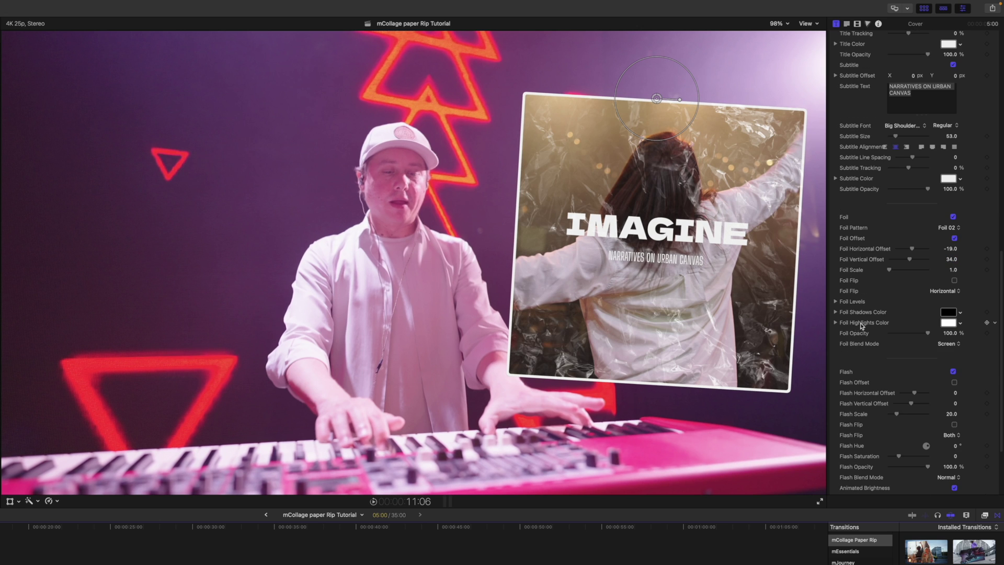
scroll(868, 335, down, 4)
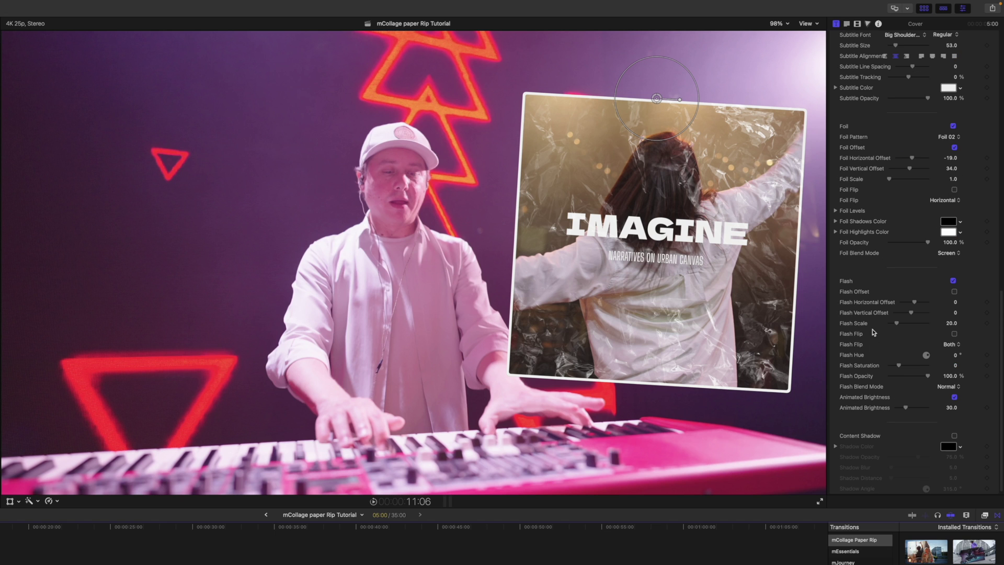
scroll(877, 348, up, 15)
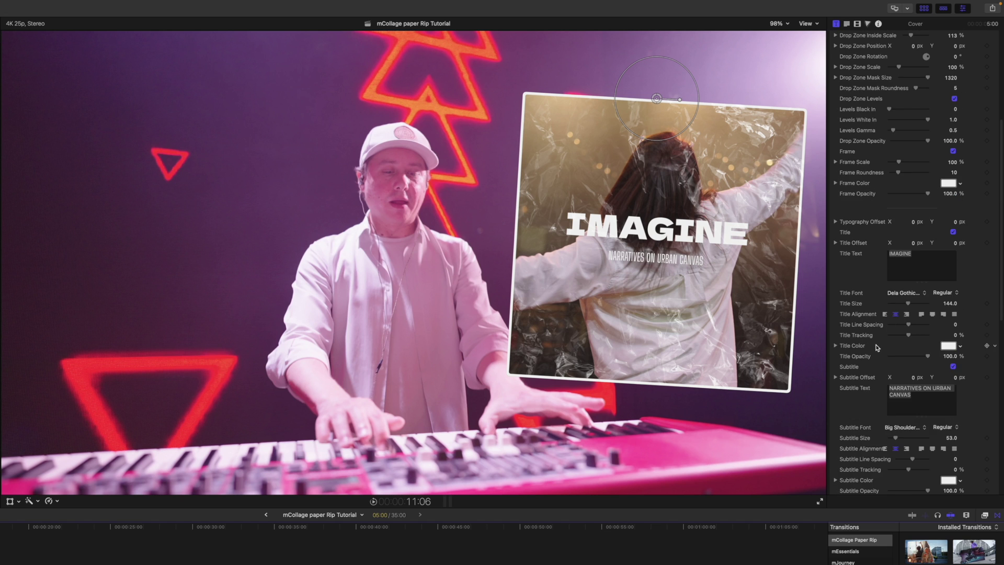
scroll(877, 347, up, 8)
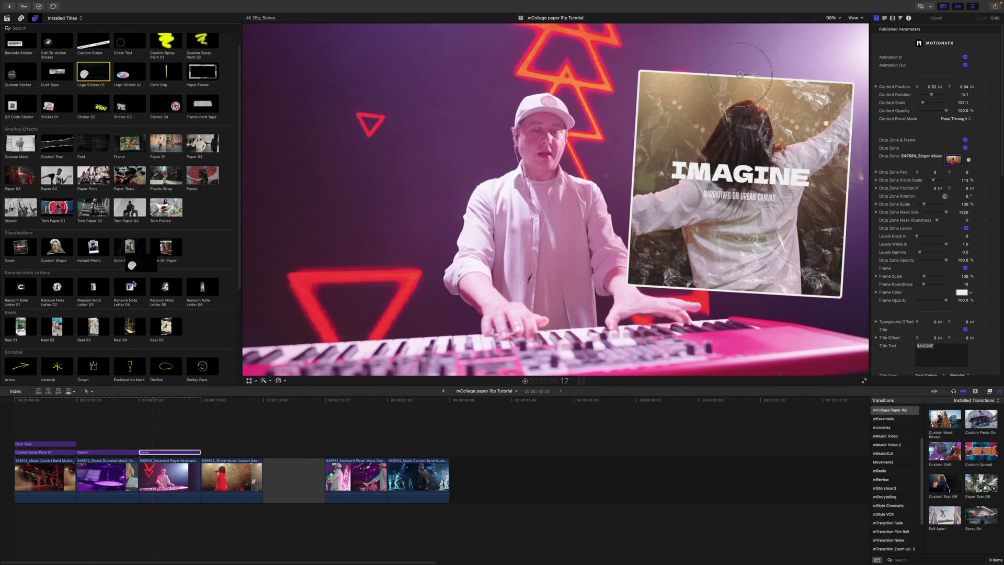
Add the Logo Sticker 01 title above the Cover title at 10:00 and place it over the cover's lower-left corner at about X 0.23, Y -0.2
drag(103, 77, 141, 443)
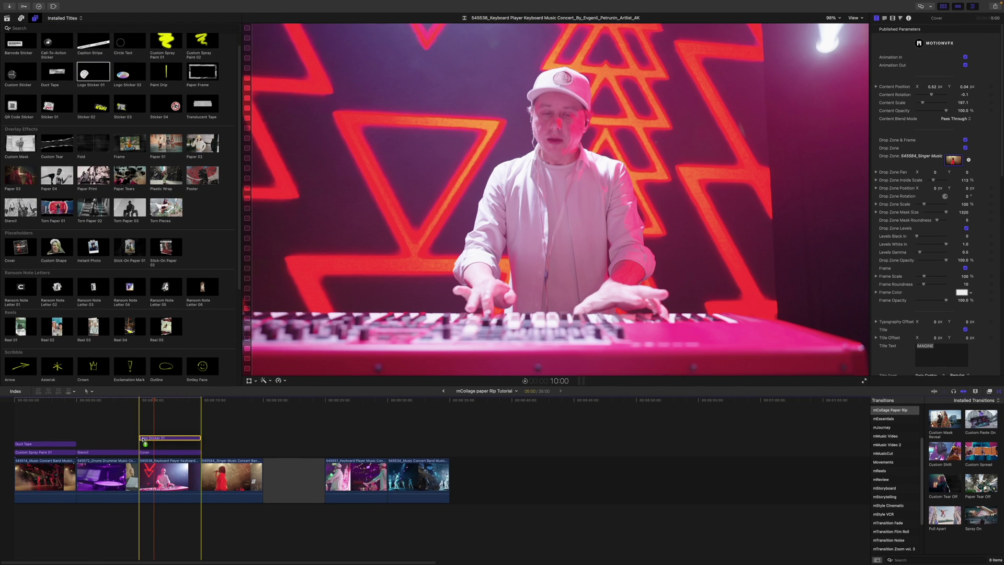
click(159, 447)
click(162, 444)
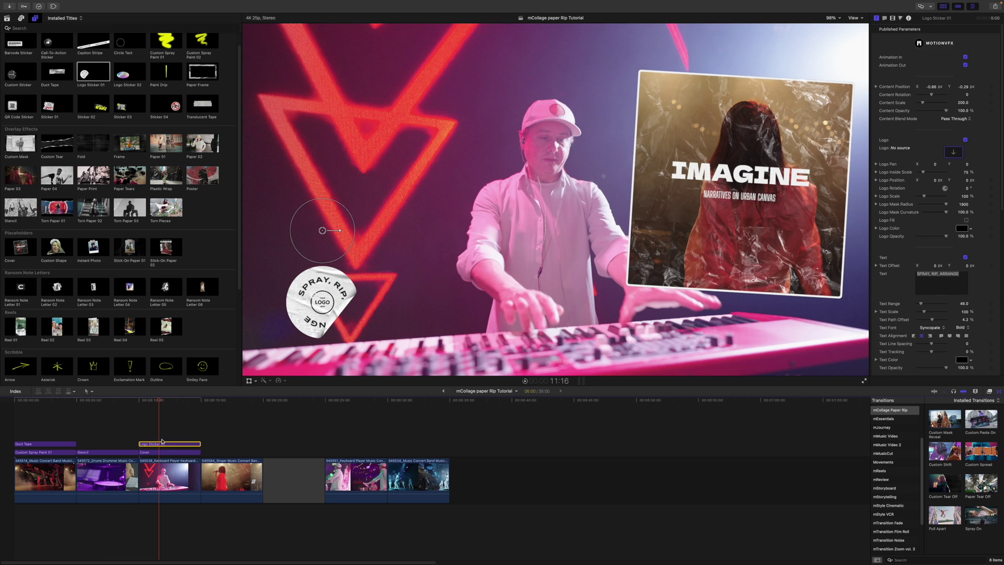
drag(322, 230, 626, 206)
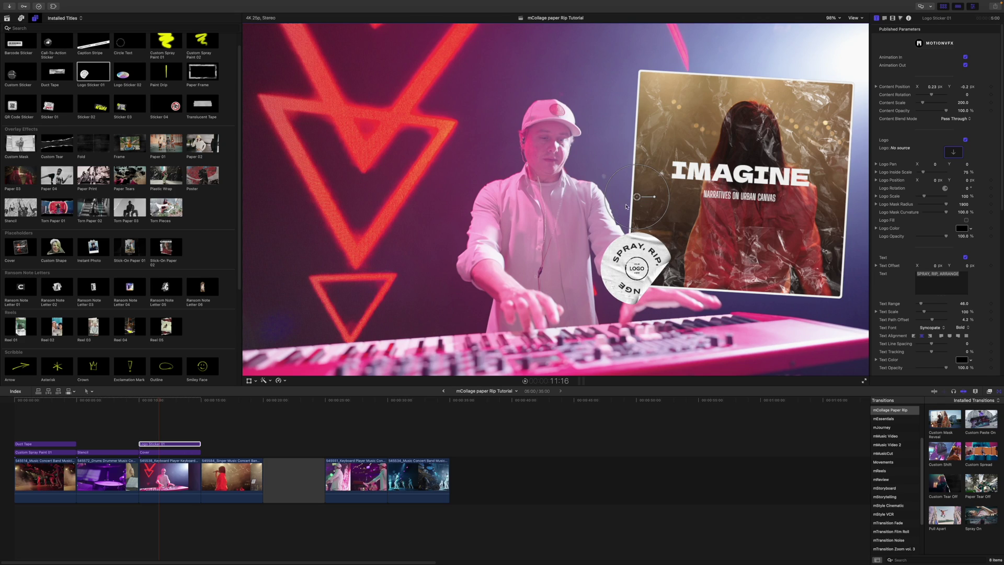
Play back the cover and sticker section from 10:00 and move the playhead to 15:00, the start of the singer clip
click(140, 399)
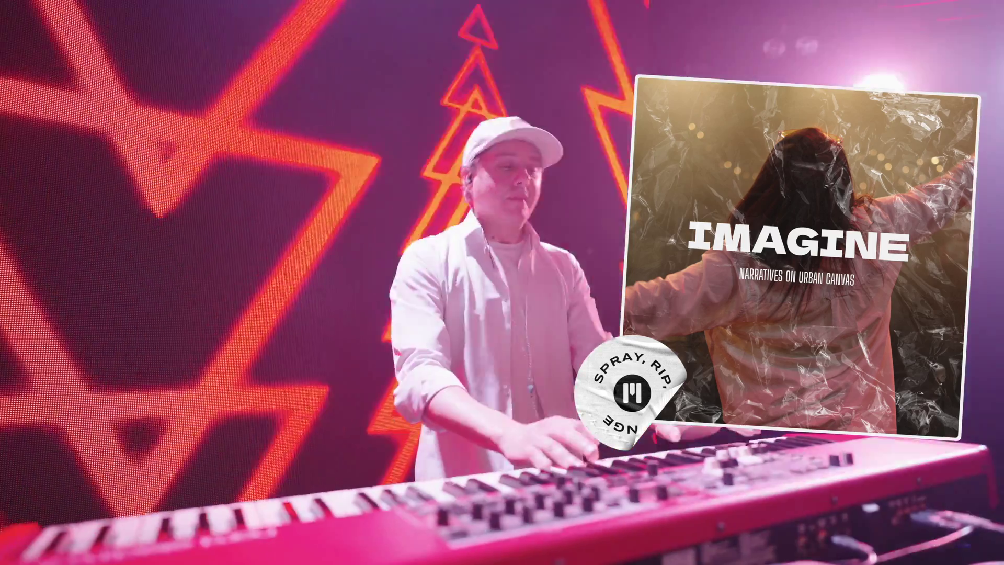
drag(170, 408, 201, 408)
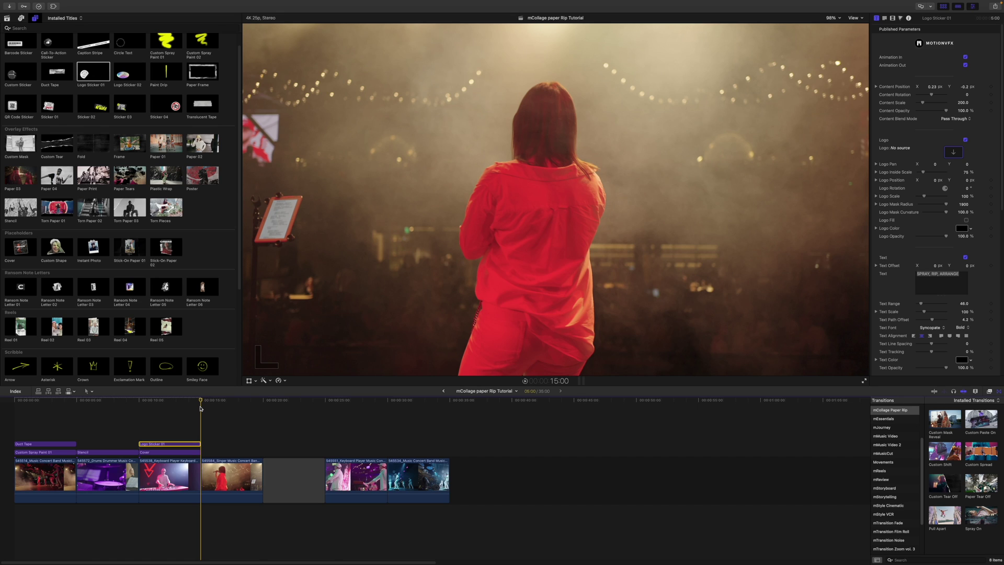
scroll(208, 324, down, 2)
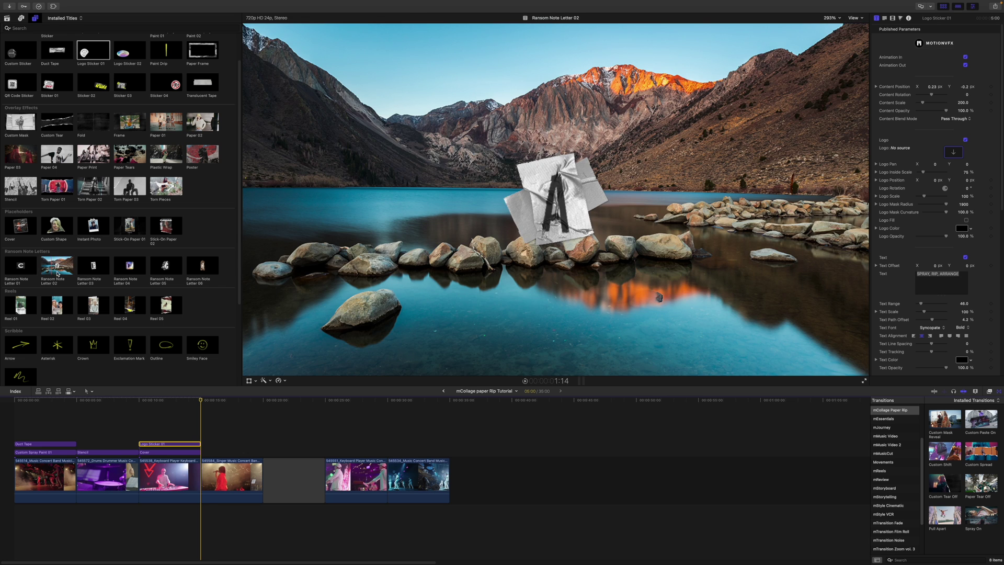
Stack the Ransom Note Letter 02, 03, 04 and 05 titles above the singer clip at 15:00
drag(50, 268, 204, 433)
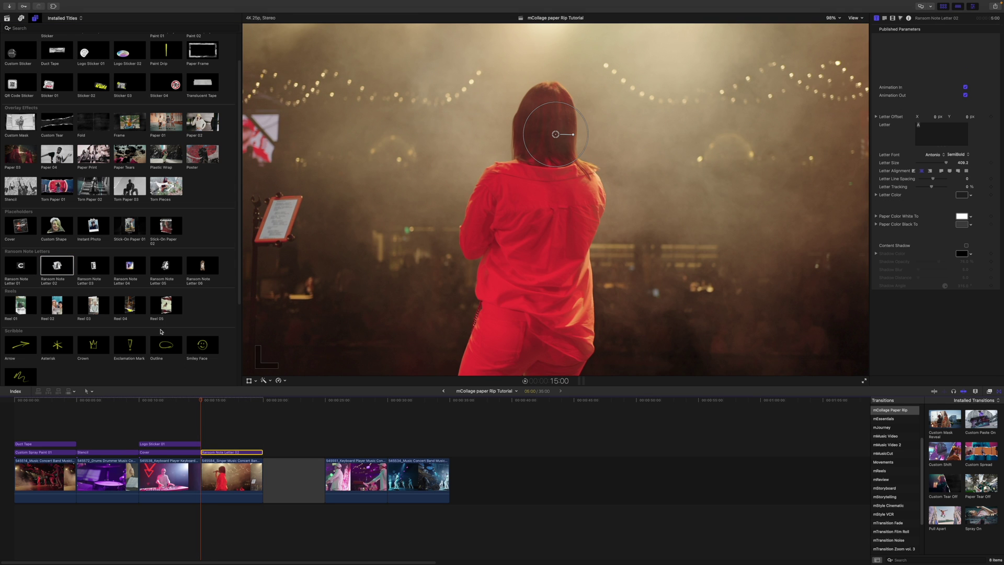
click(89, 266)
key(q)
click(129, 265)
key(q)
click(165, 265)
key(q)
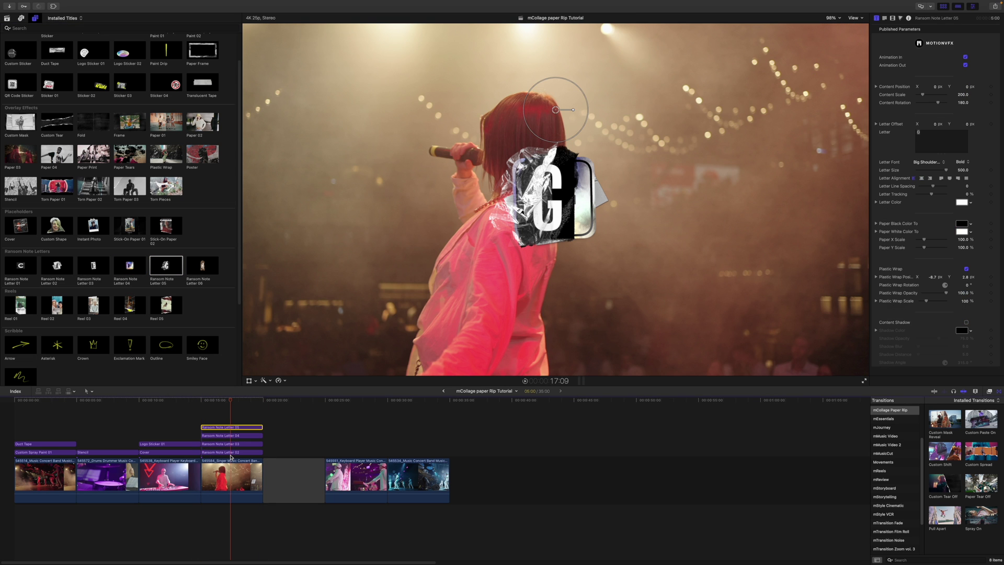
Spread the four ransom note letters into one horizontal row in order 02 to 05, with Letter 05 at about X 0.53, Y 0.01
click(230, 452)
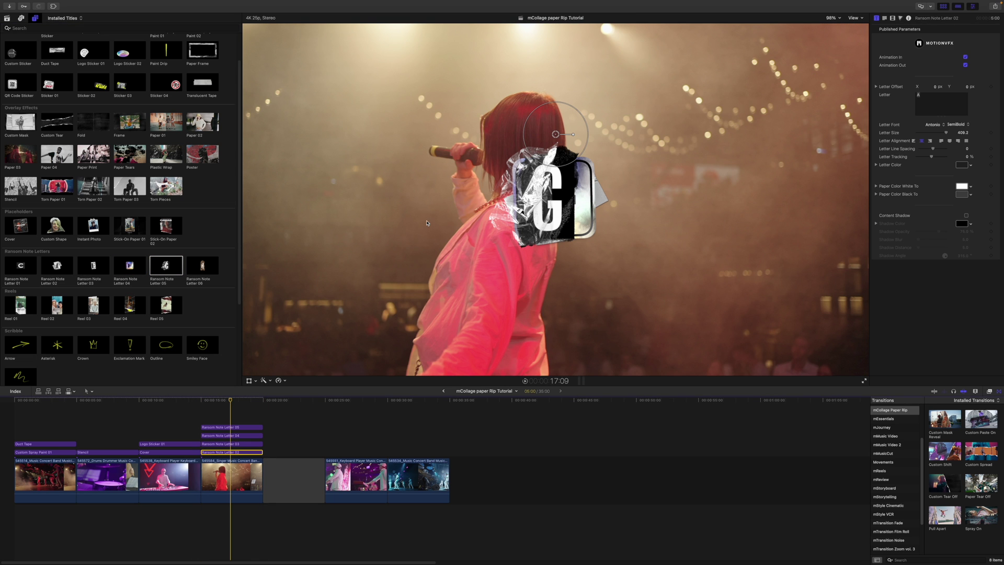
drag(558, 134, 423, 134)
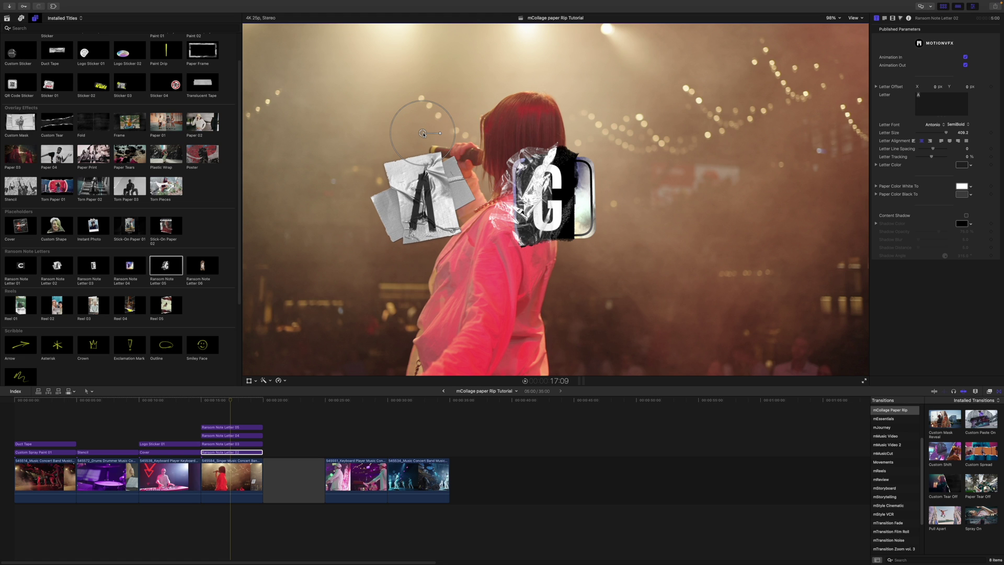
click(227, 443)
click(234, 427)
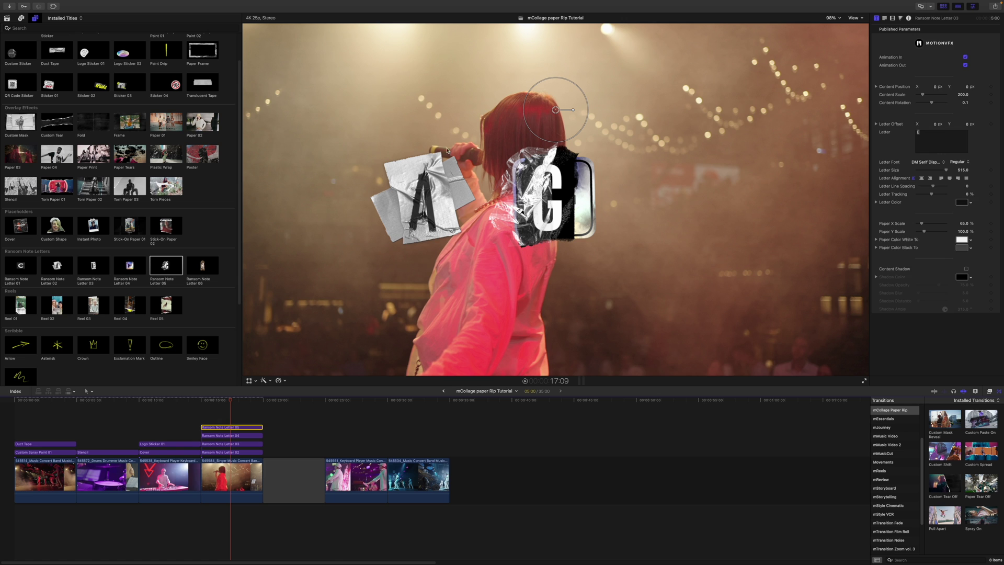
drag(555, 111, 741, 107)
Change the text of Ransom Note Letter 02 to C and of Ransom Note Letter 03 to O
click(229, 451)
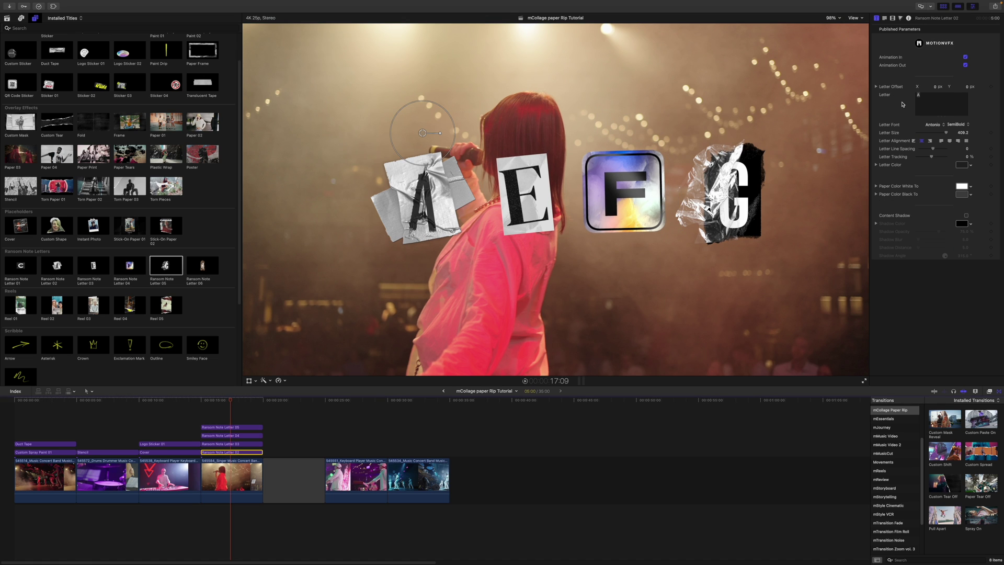
click(925, 96)
text(C)
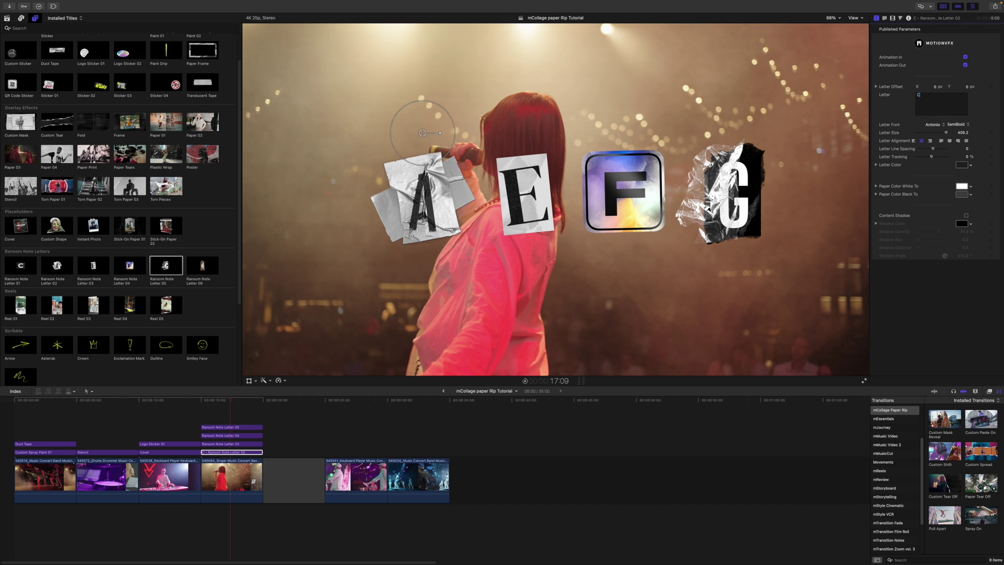
click(224, 443)
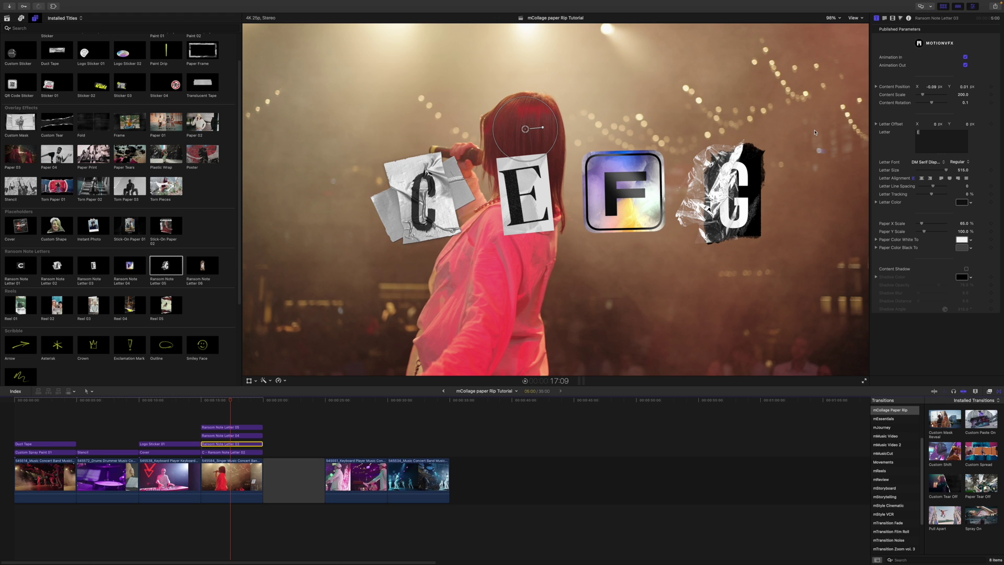
double_click(917, 134)
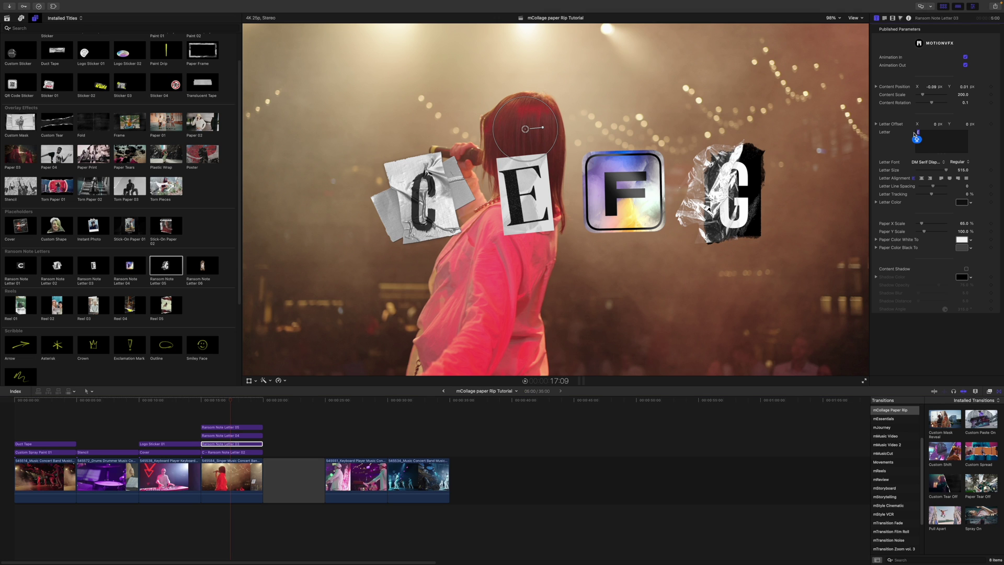
text(O)
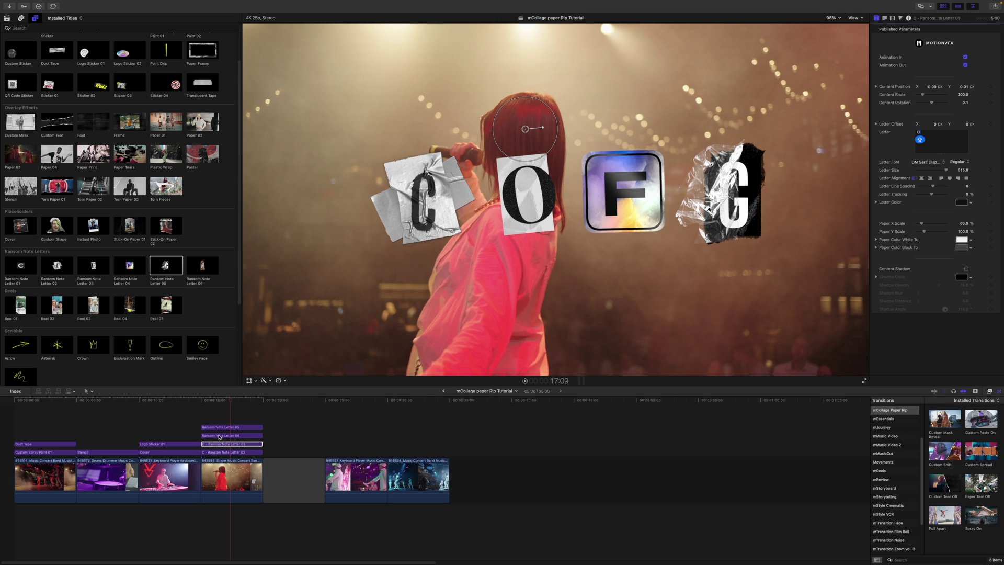
Change the text of Ransom Note Letter 04 to O and of Ransom Note Letter 05 to L
click(230, 436)
double_click(916, 134)
text(O)
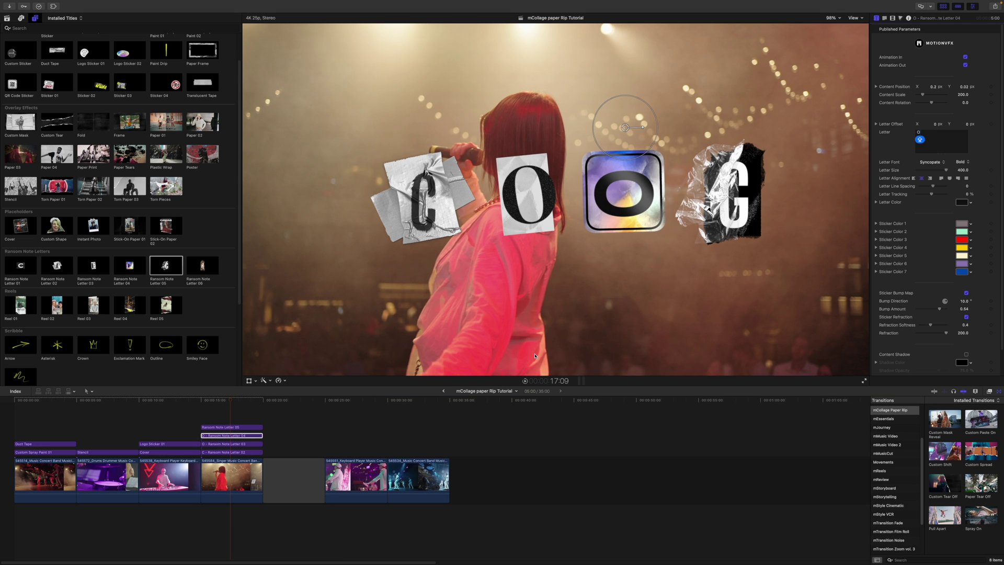
click(235, 427)
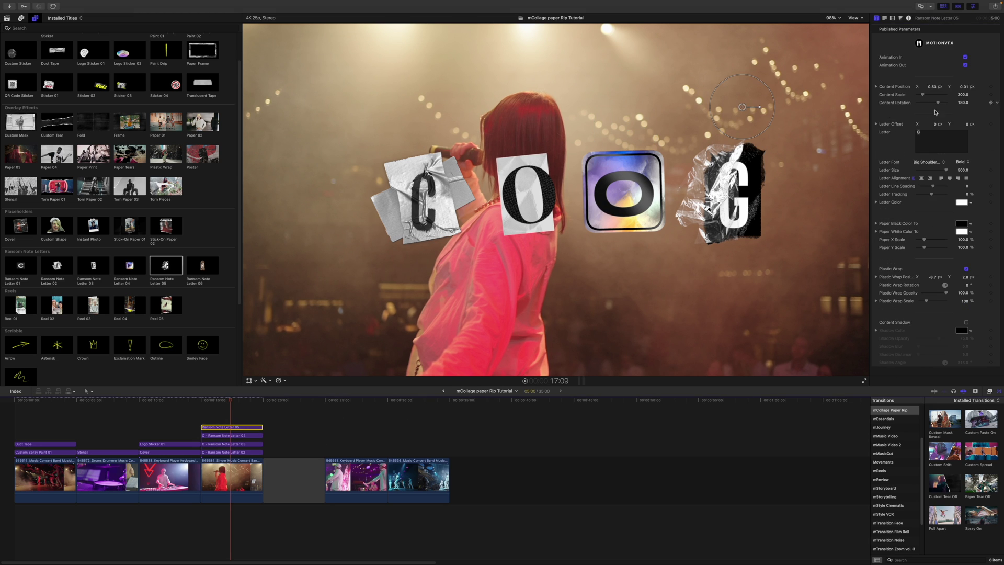
double_click(919, 133)
text(L)
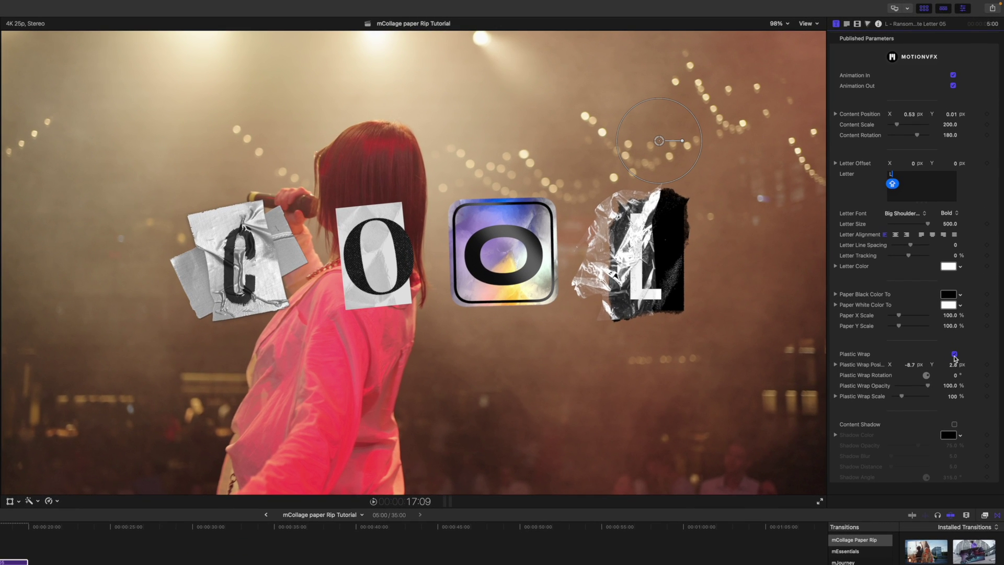
Toggle the L's Plastic Wrap off and on, then set its X position to about -3.1 and opacity to about 48%
click(954, 354)
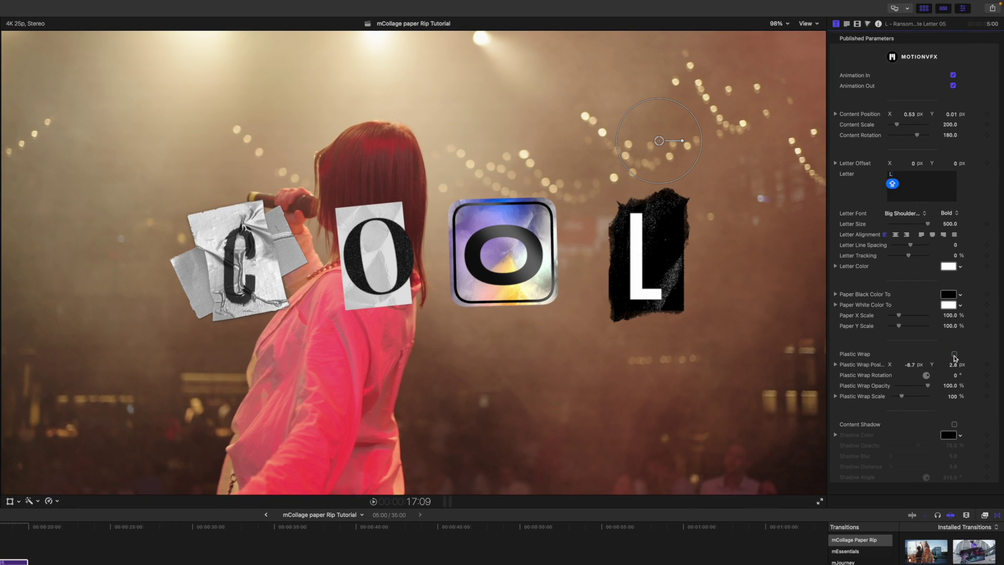
click(953, 354)
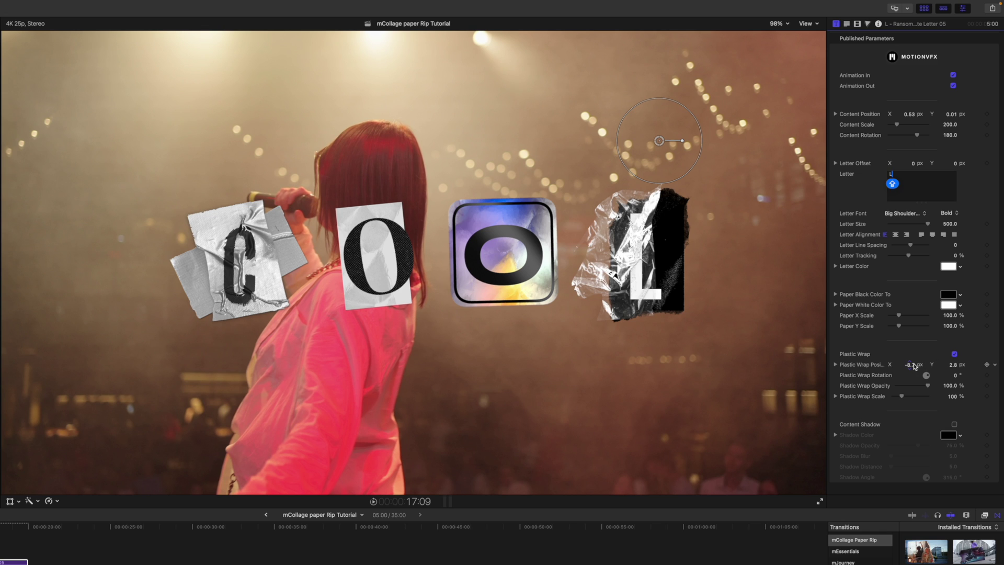
drag(910, 364, 914, 368)
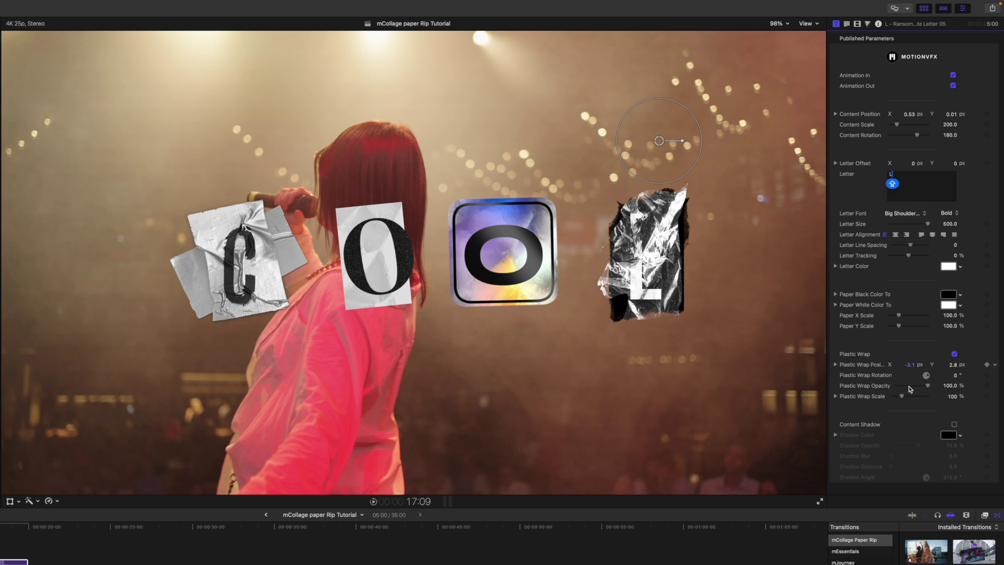
drag(906, 386, 910, 387)
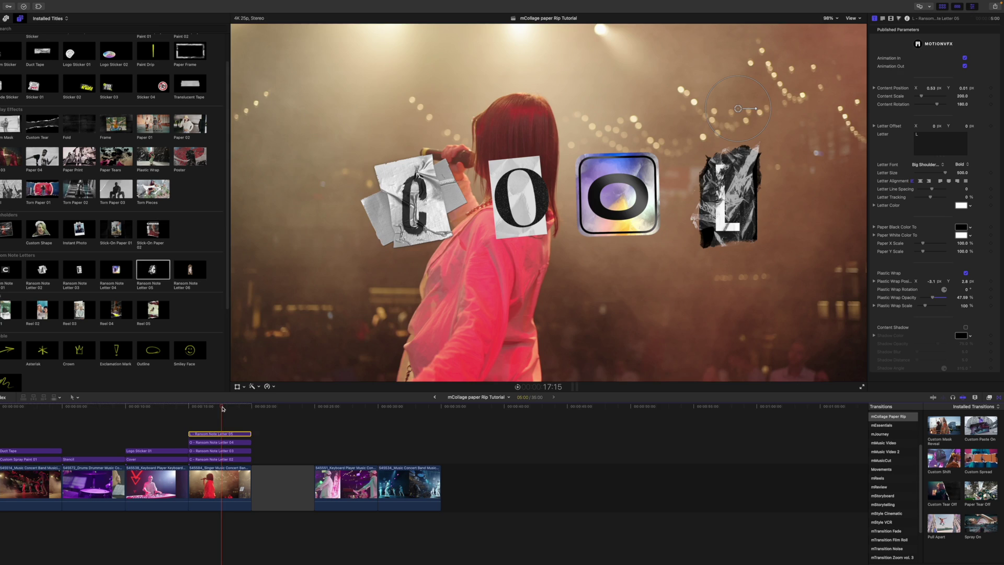
Preview the Reel 01 to Reel 05 titles and add Reel 04 over the empty gap at 20:00
click(30, 537)
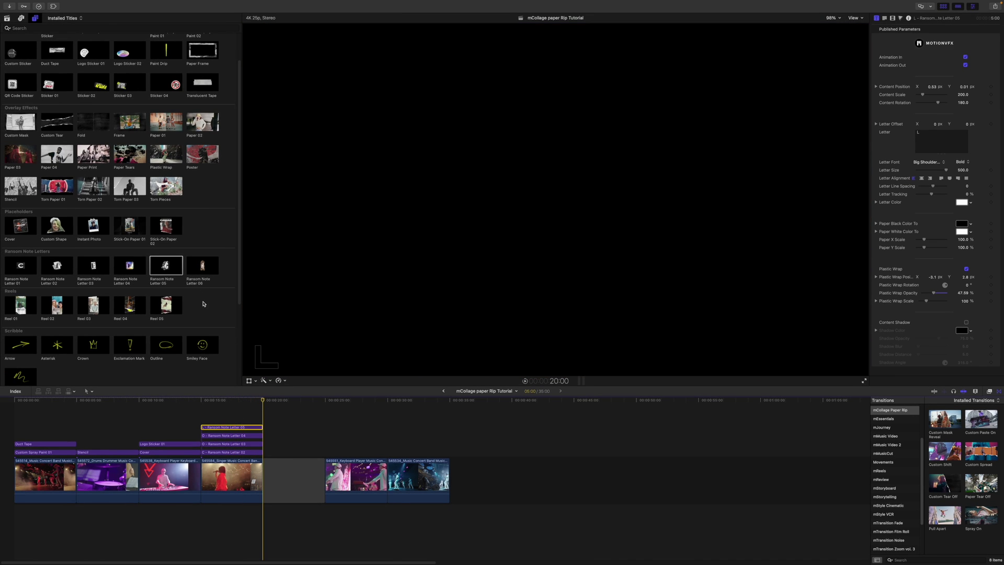
click(14, 311)
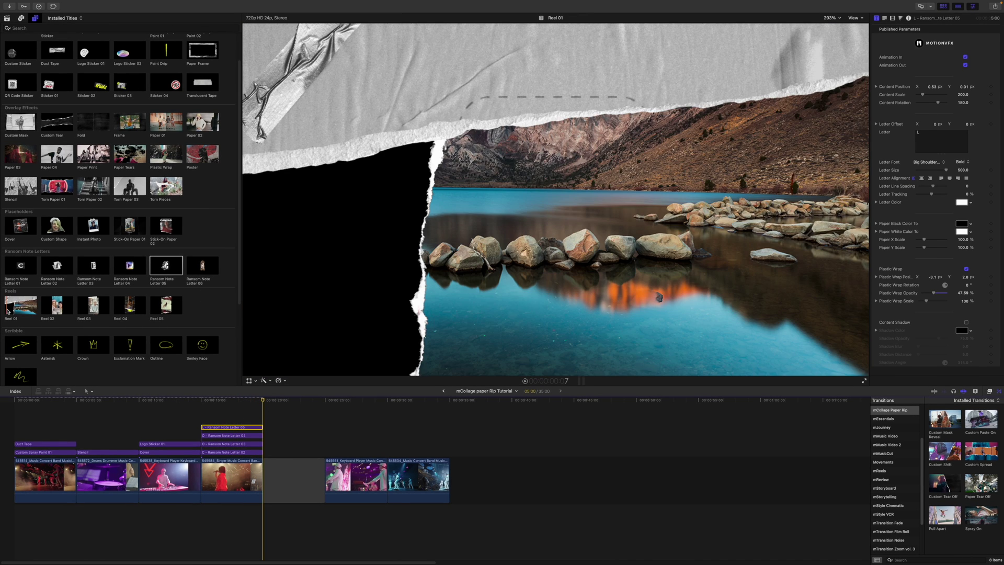
click(58, 309)
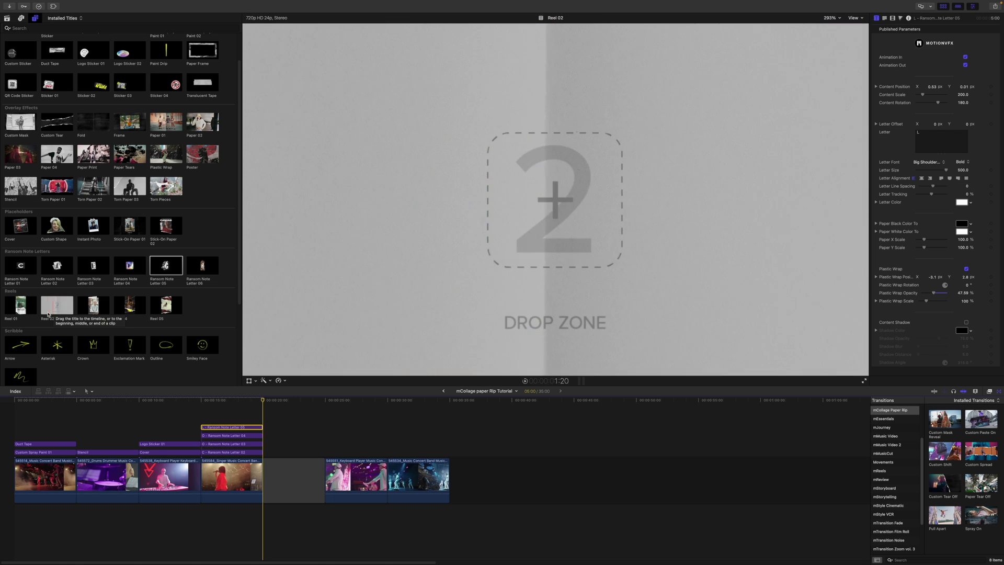
click(81, 311)
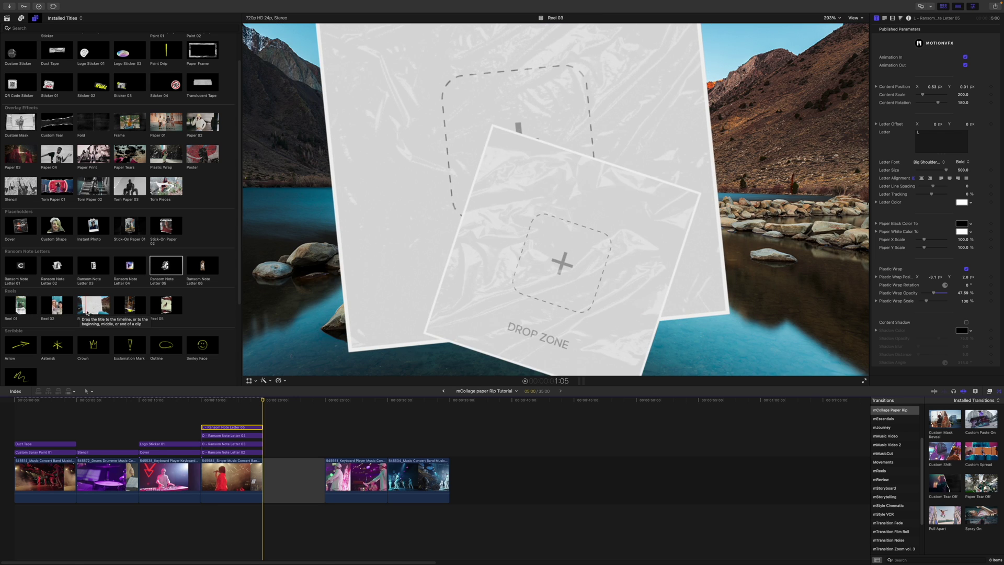
click(124, 313)
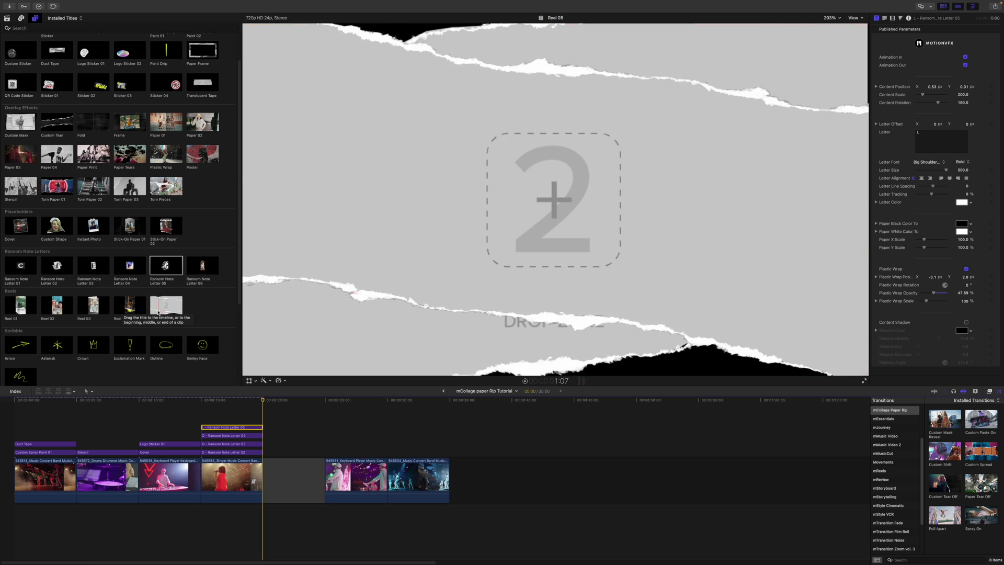
click(156, 313)
click(116, 309)
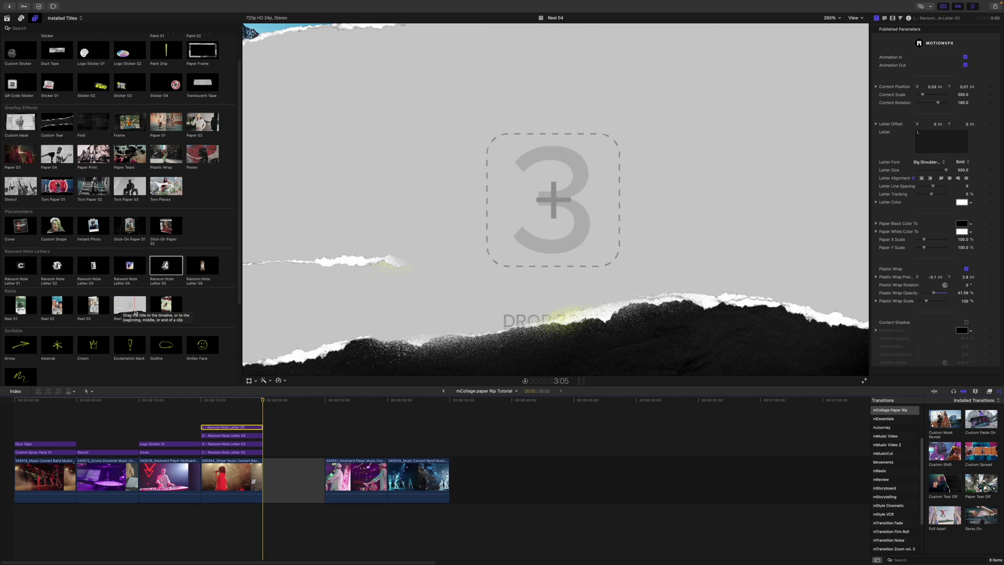
drag(129, 311, 273, 451)
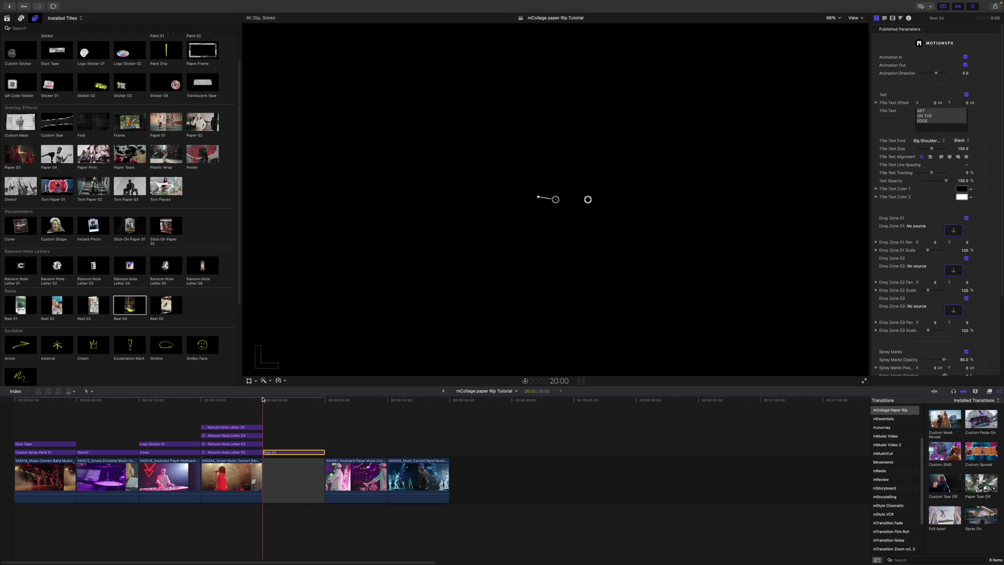
Try Animation Direction 1.6 on Reel 04, shift its background tear slightly to the right and return the direction to 3.0
drag(265, 403, 277, 408)
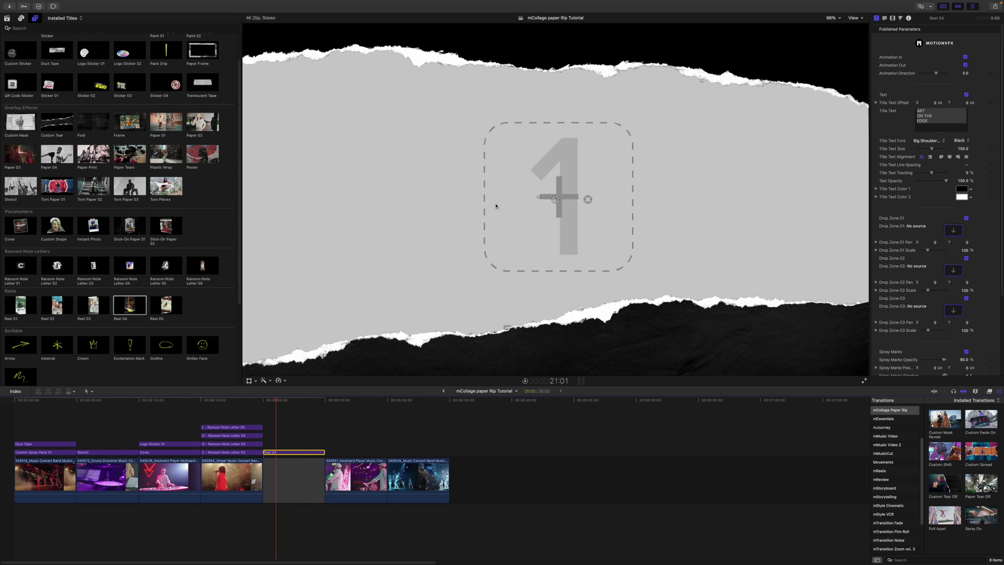
click(560, 201)
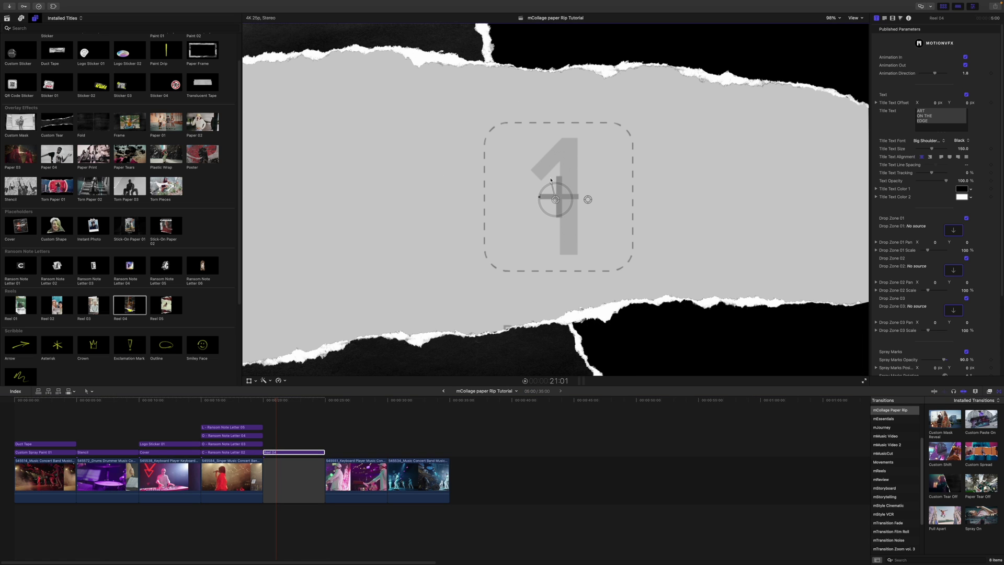
drag(537, 198, 606, 203)
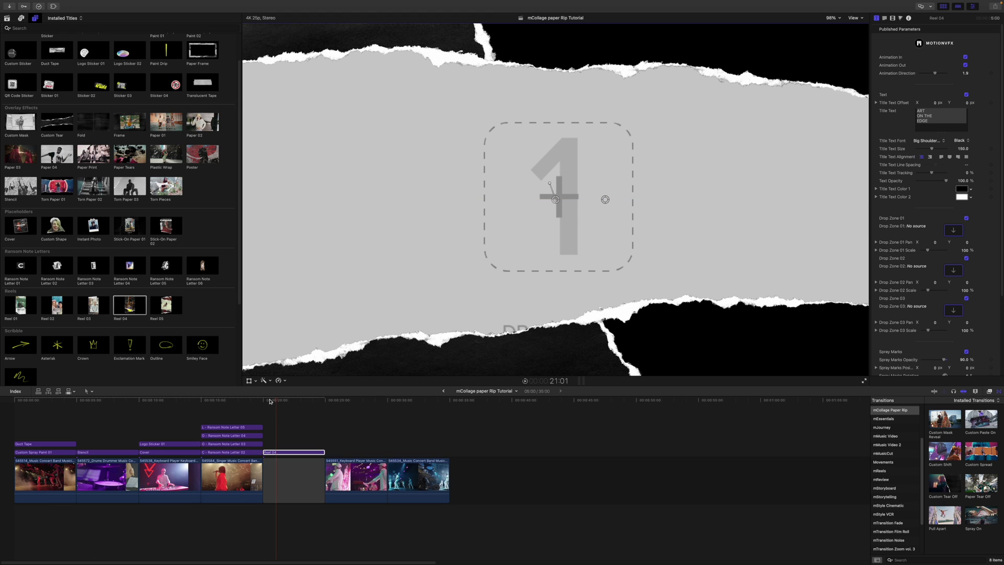
mouse_move(276, 401)
mouse_down()
mouse_move(263, 402)
mouse_move(272, 404)
mouse_up()
drag(549, 184, 517, 206)
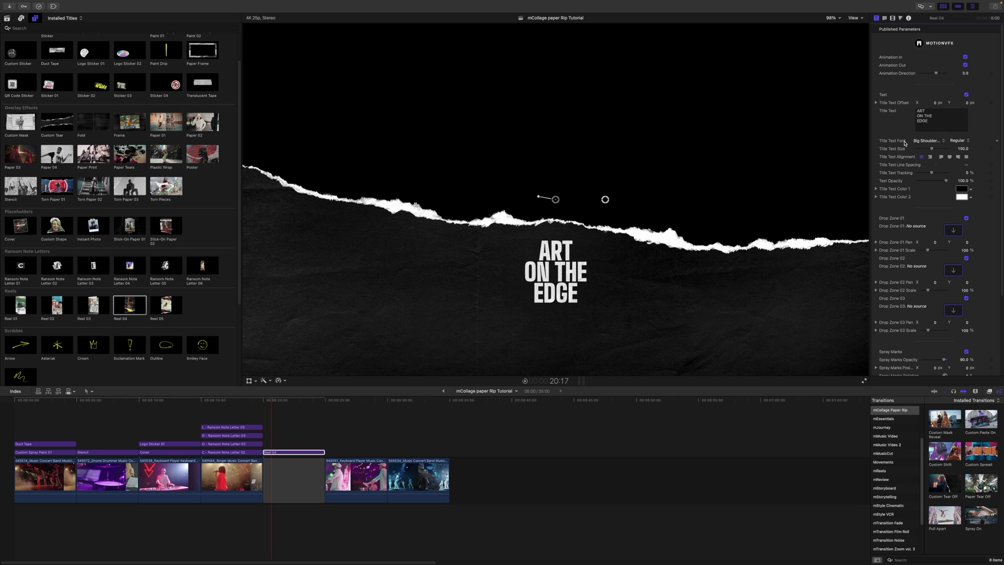
Fill Reel 04's Drop Zones 01, 02 and 03 with the opening band, drummer and keyboard player clips and preview it from 20:00
scroll(901, 157, down, 5)
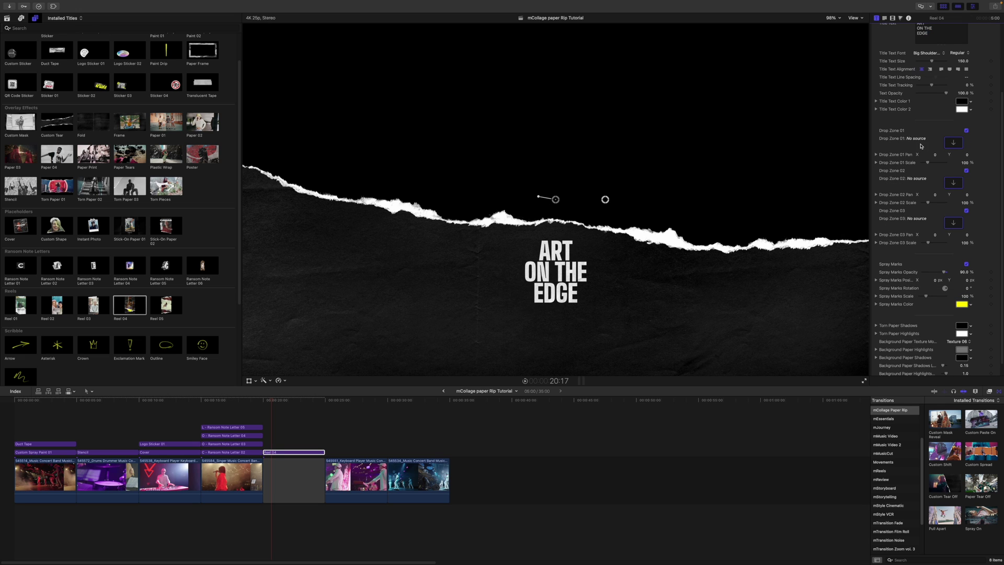
click(950, 146)
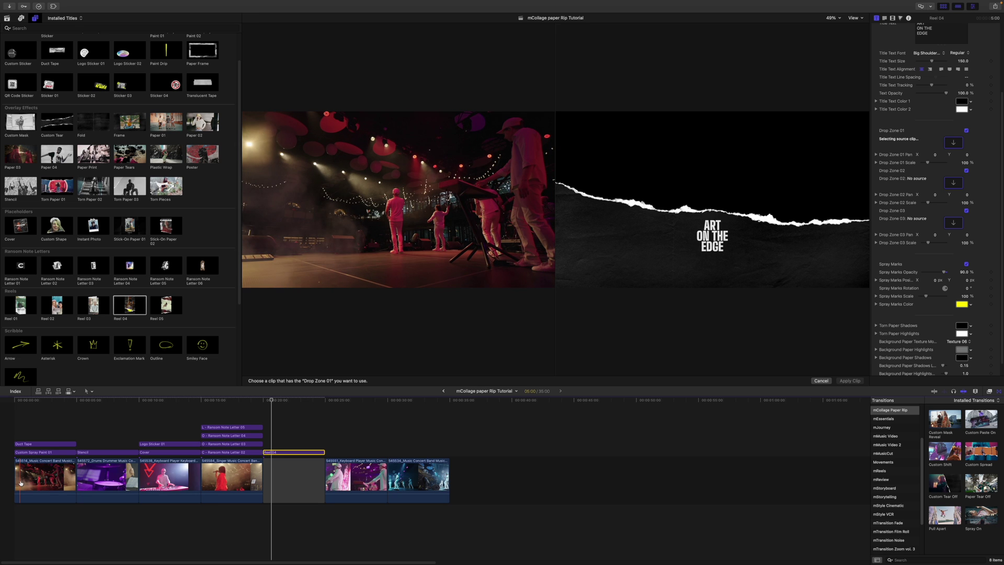
click(21, 480)
click(953, 183)
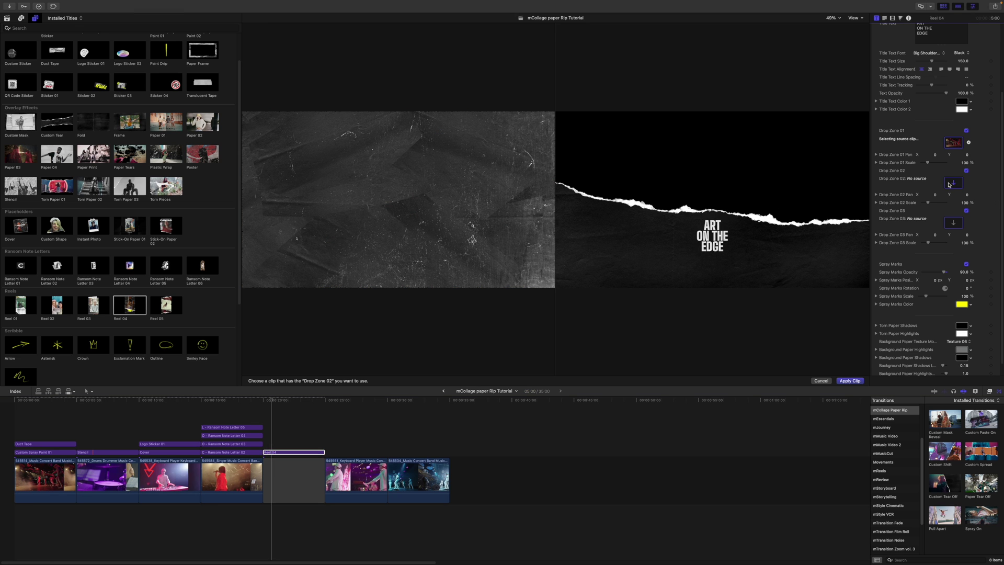
click(81, 484)
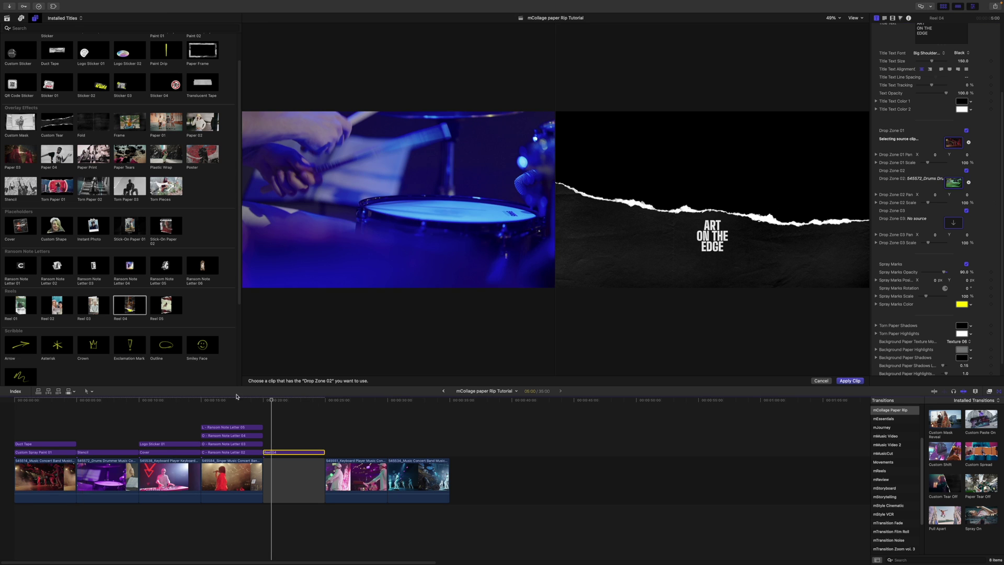
click(951, 223)
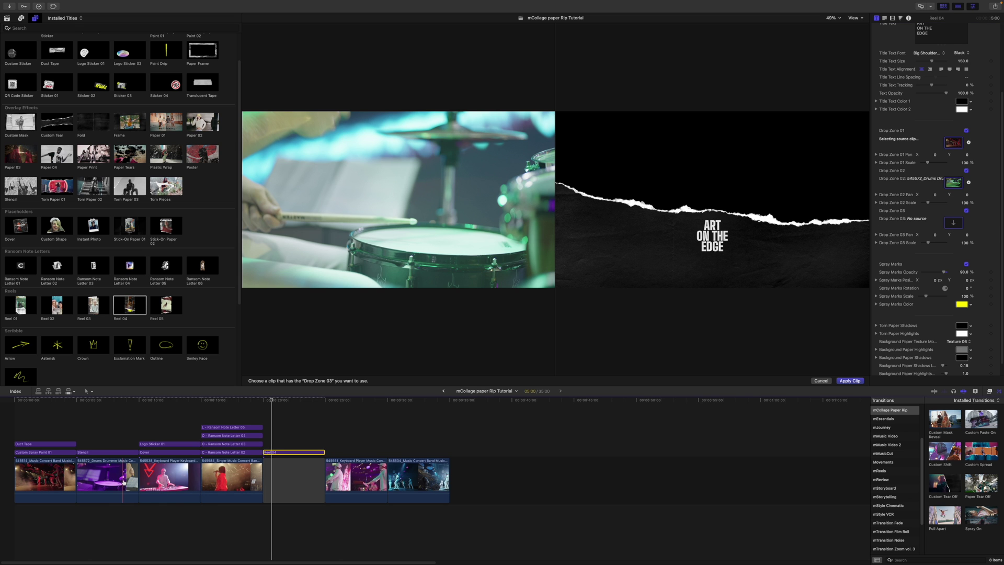
click(143, 473)
key(Return)
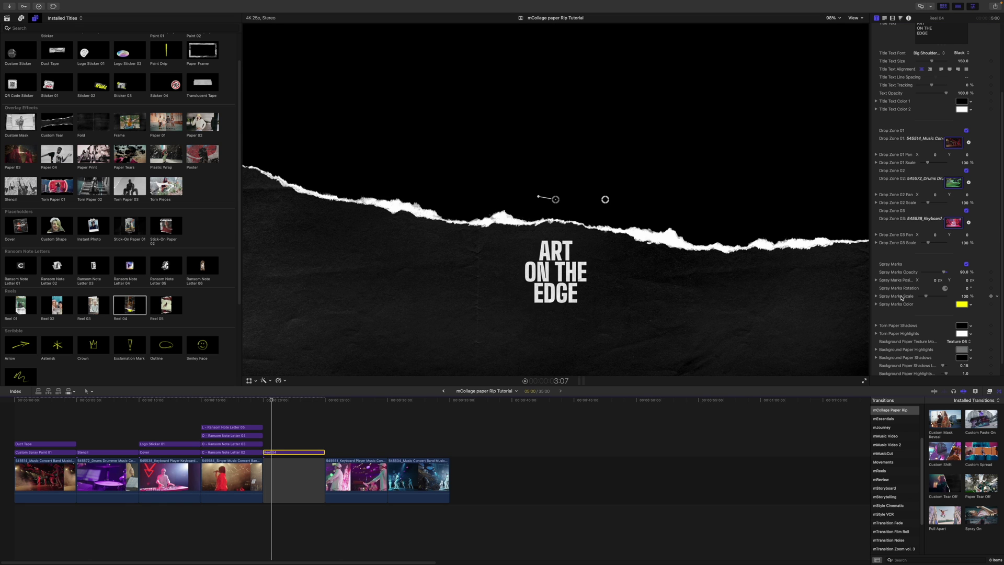
click(264, 400)
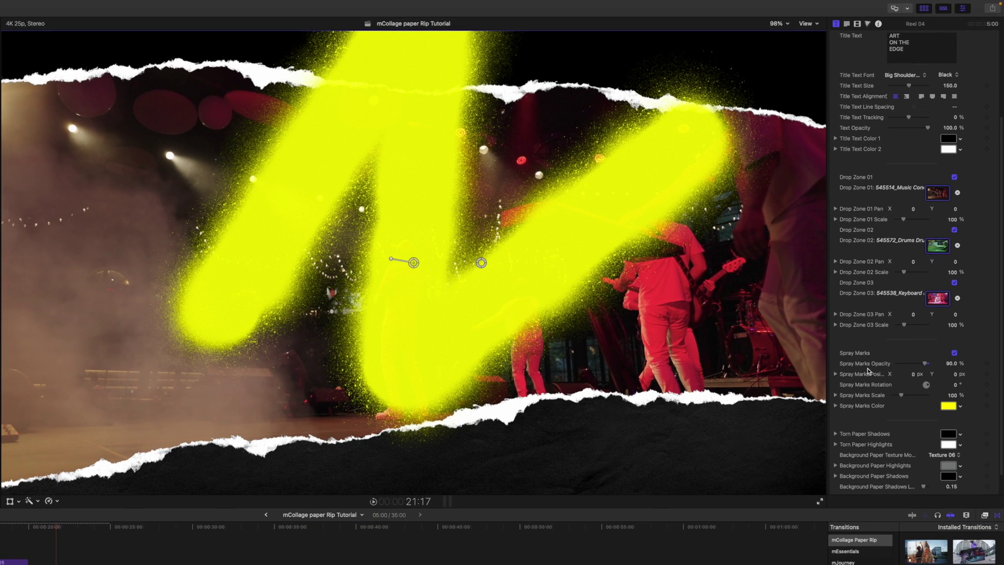
Toggle Reel 04's Spray Marks off and on, and set their X position to 1.2 px and scale to 123%
click(954, 353)
click(954, 353)
drag(909, 374, 903, 398)
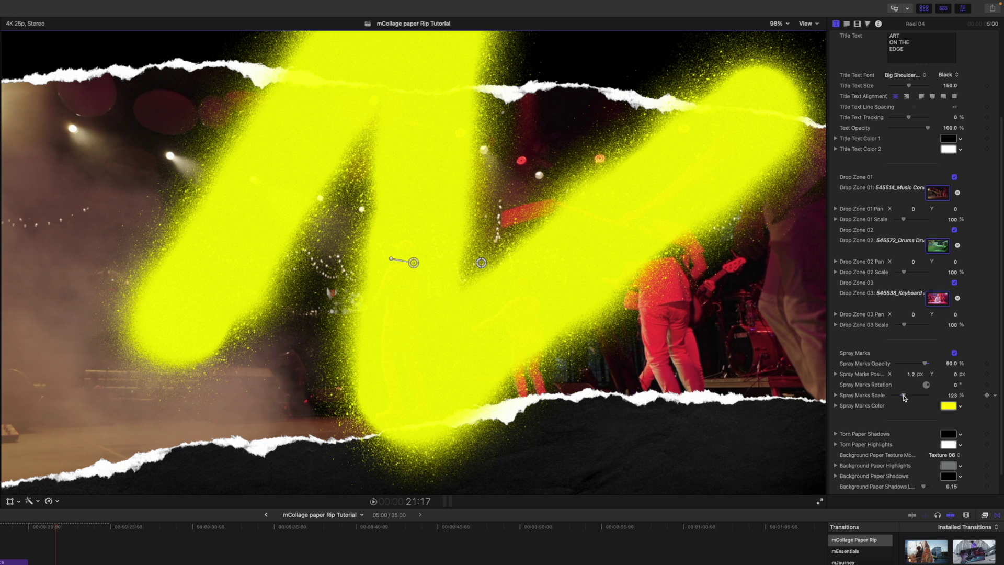
Try other background paper textures on Reel 04, including Texture 04, and return it to Texture 06
scroll(893, 421, down, 1)
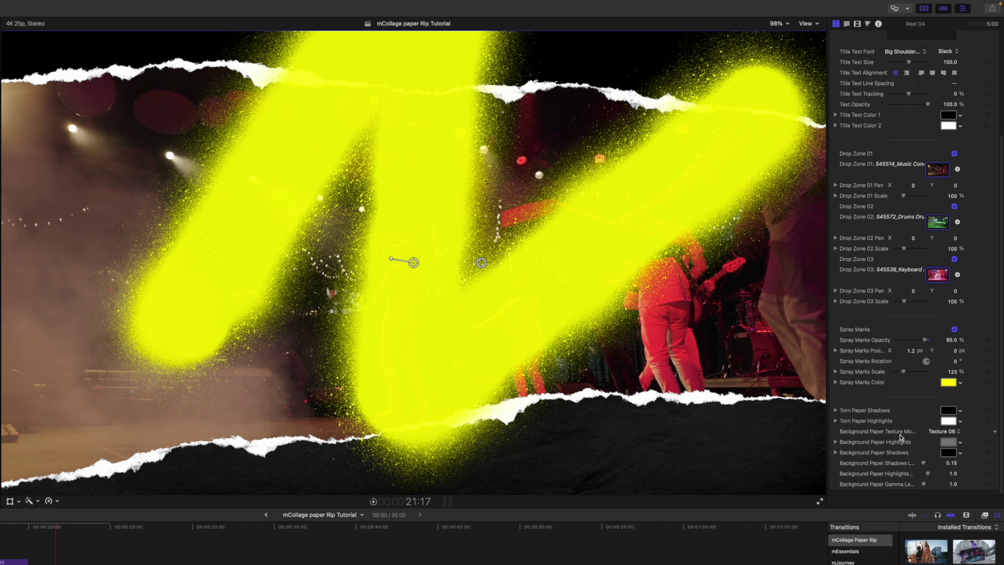
click(945, 431)
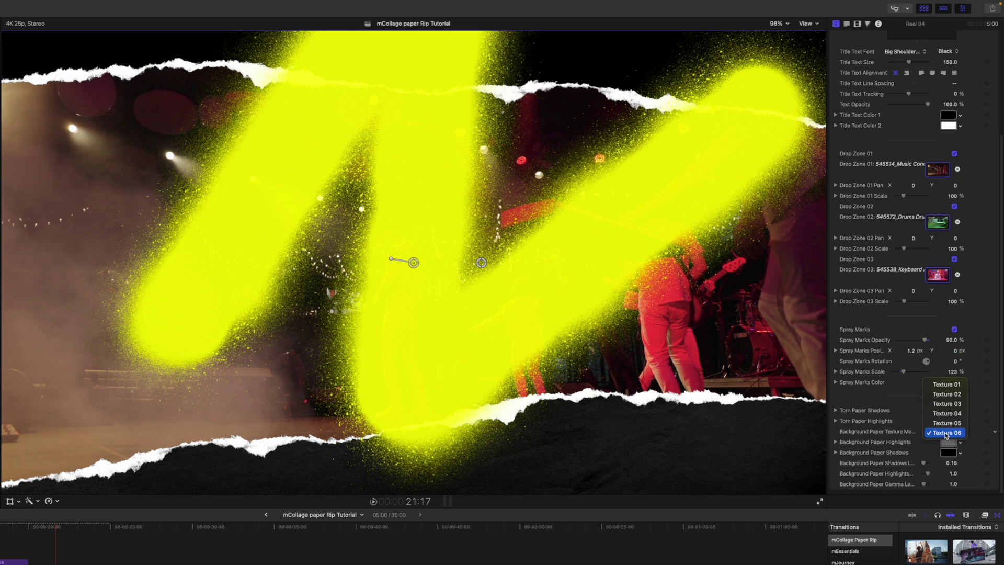
click(947, 428)
click(949, 435)
click(947, 422)
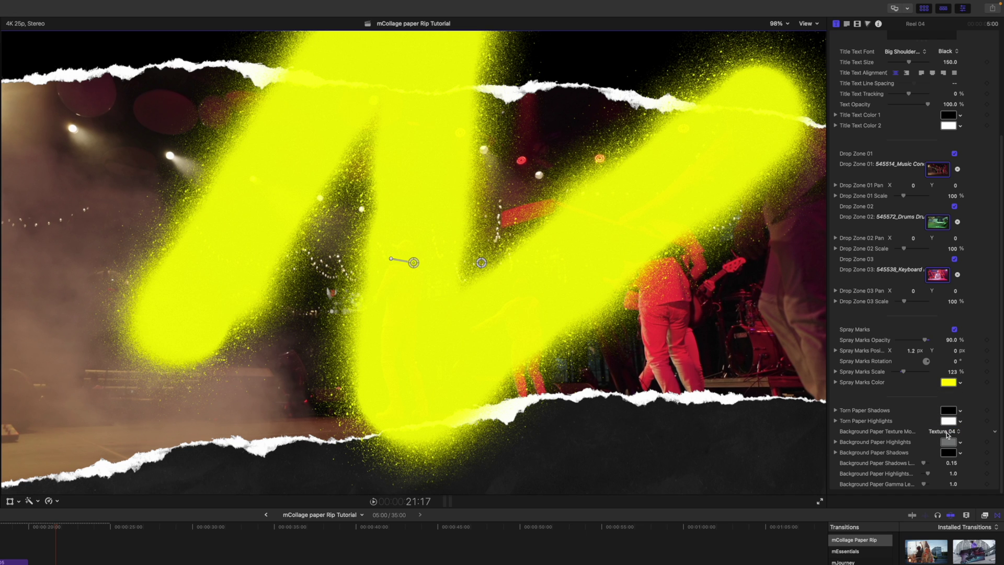
click(947, 433)
click(949, 456)
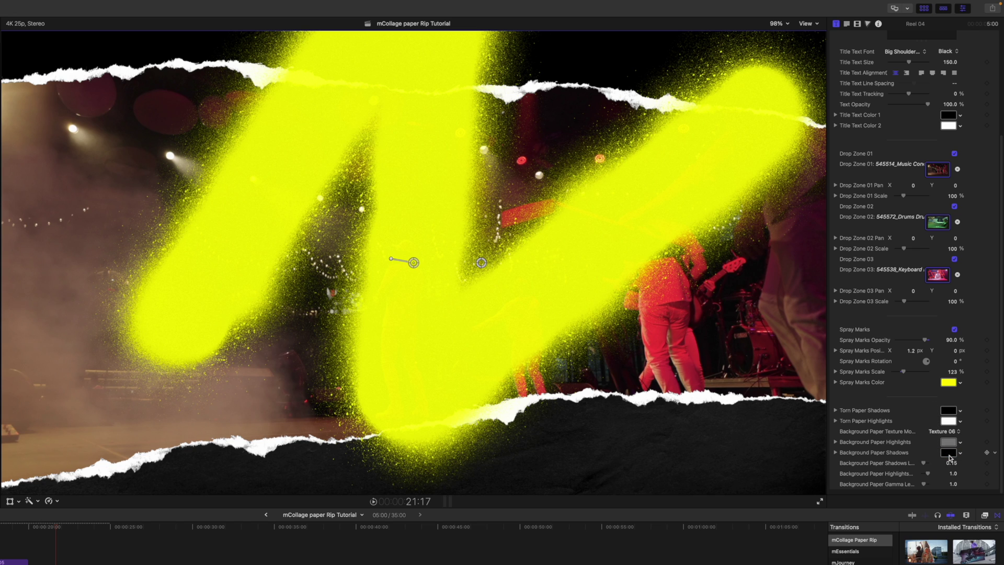
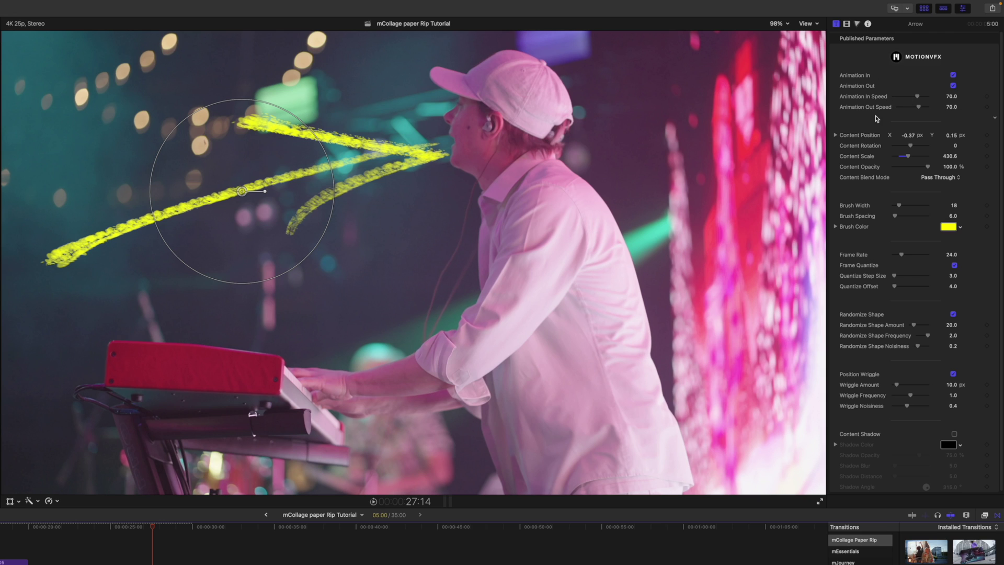
Set the Arrow's brush width to 23, brush spacing to 3.12, frame rate to 17, randomize shape amount to 50 and wriggle amount to 17 px
scroll(874, 125, down, 1)
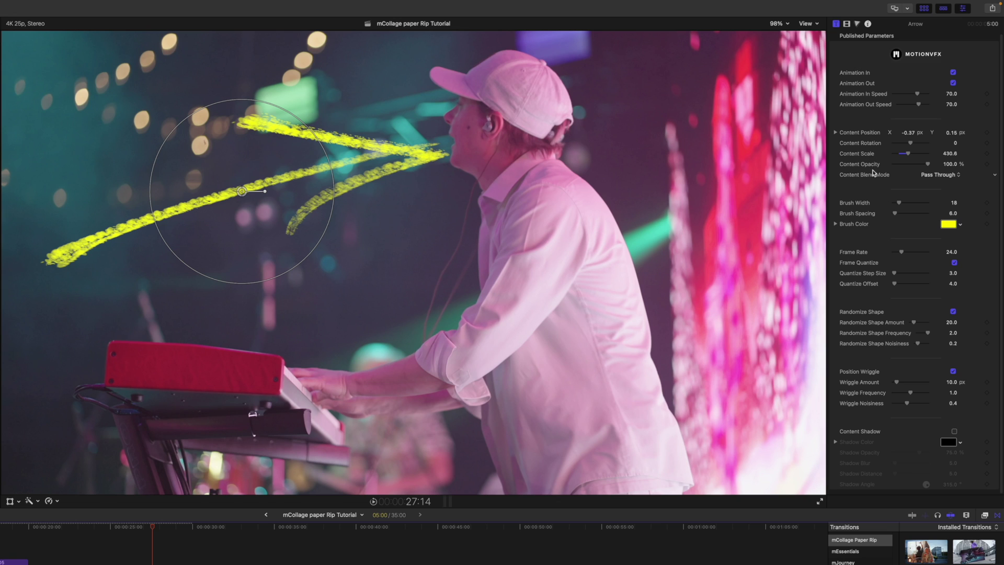
drag(899, 202, 898, 214)
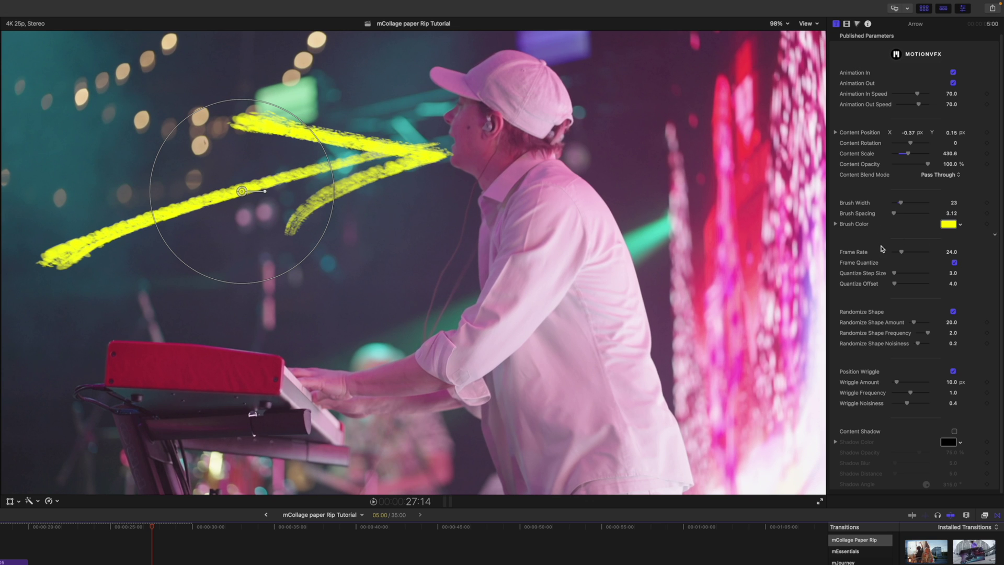
mouse_move(900, 253)
mouse_down()
mouse_move(910, 256)
mouse_move(899, 258)
mouse_up()
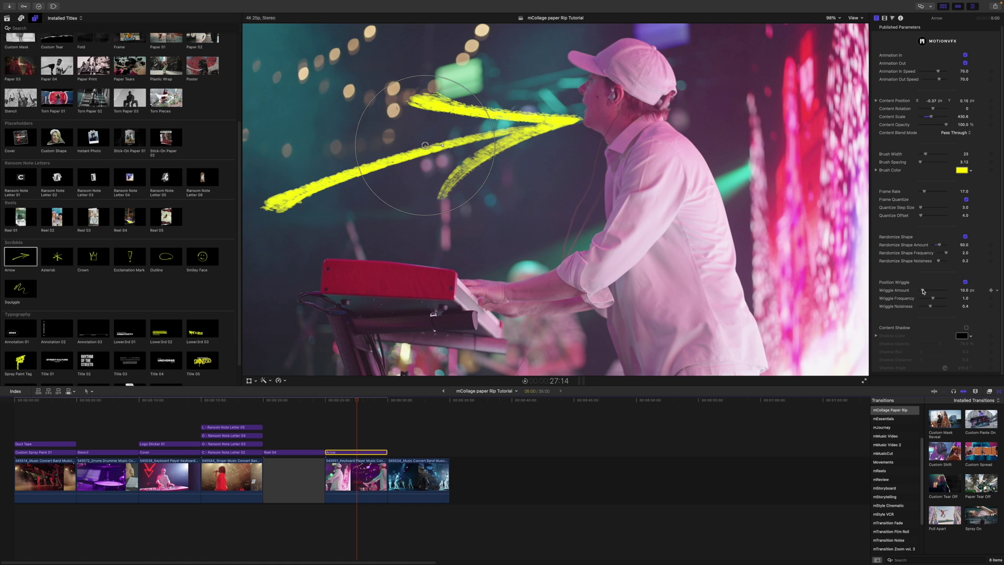
drag(923, 291, 924, 292)
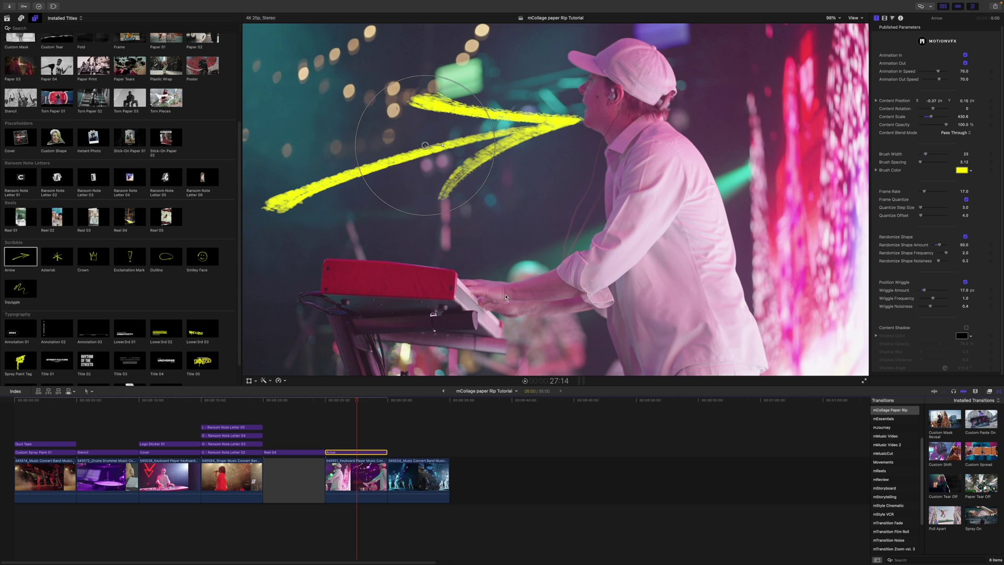
Stack an Exclamation Mark at the keyboard player's right and a Squiggle, scaled to about 744, at the frame's lower-left corner
drag(126, 261, 354, 446)
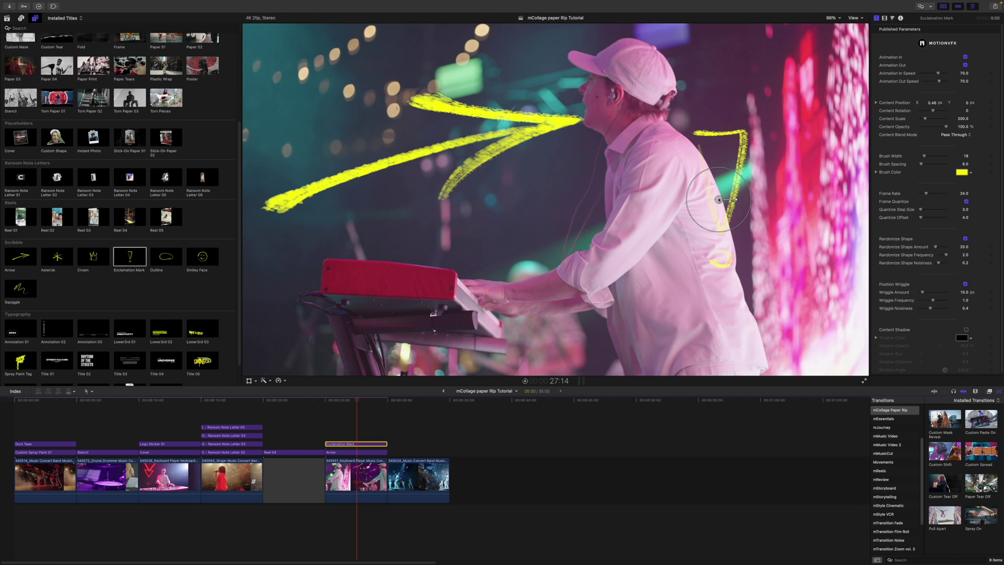
drag(718, 199, 776, 280)
drag(12, 290, 349, 437)
mouse_move(392, 199)
mouse_down()
mouse_move(479, 263)
mouse_move(567, 181)
mouse_up()
mouse_move(479, 263)
mouse_down()
mouse_move(373, 287)
mouse_move(244, 341)
mouse_up()
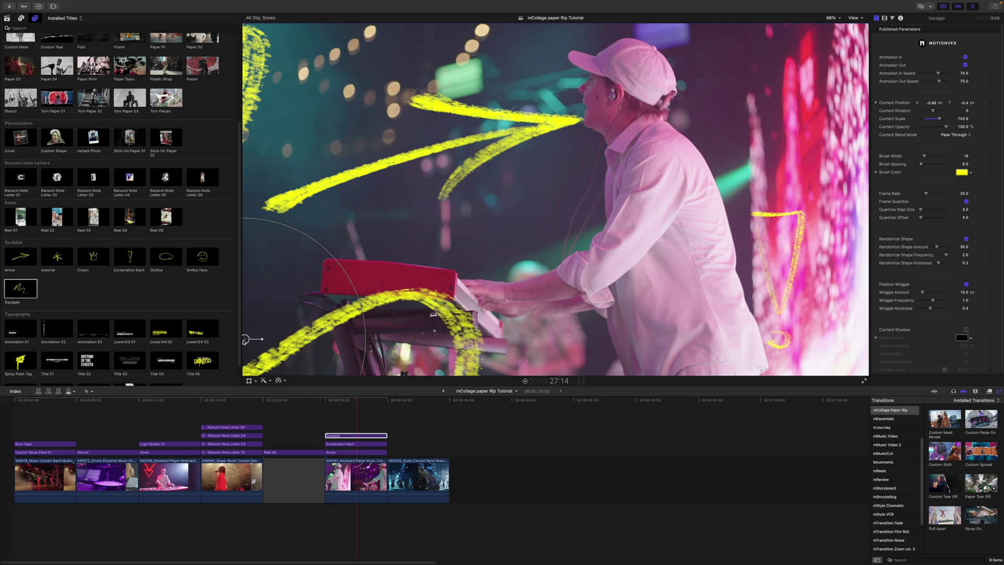
Add the Title 05 typography title over the last band clip at 30:00 and play its opening
drag(356, 401, 388, 403)
scroll(230, 313, down, 2)
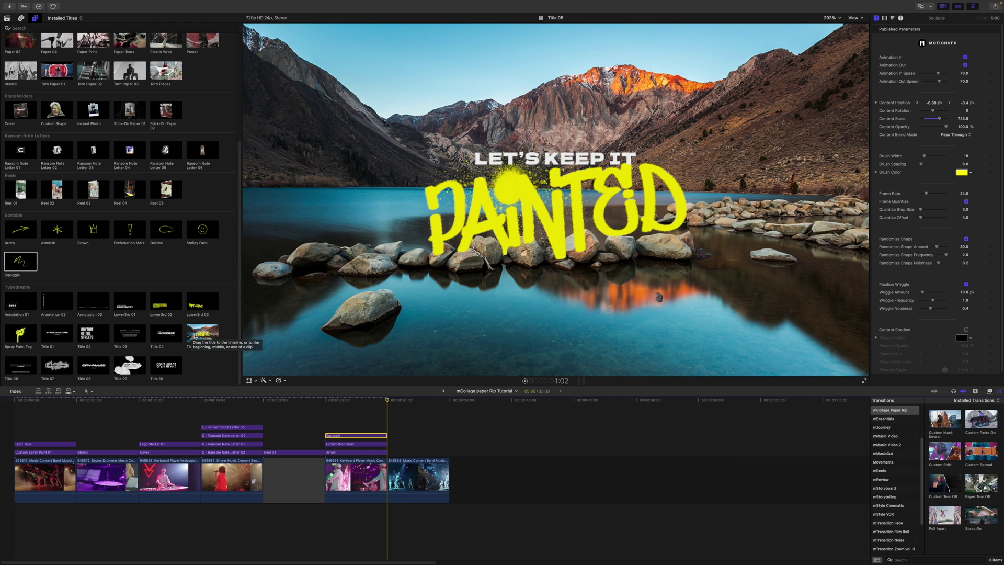
mouse_move(195, 336)
mouse_down()
mouse_move(361, 403)
mouse_move(392, 432)
mouse_up()
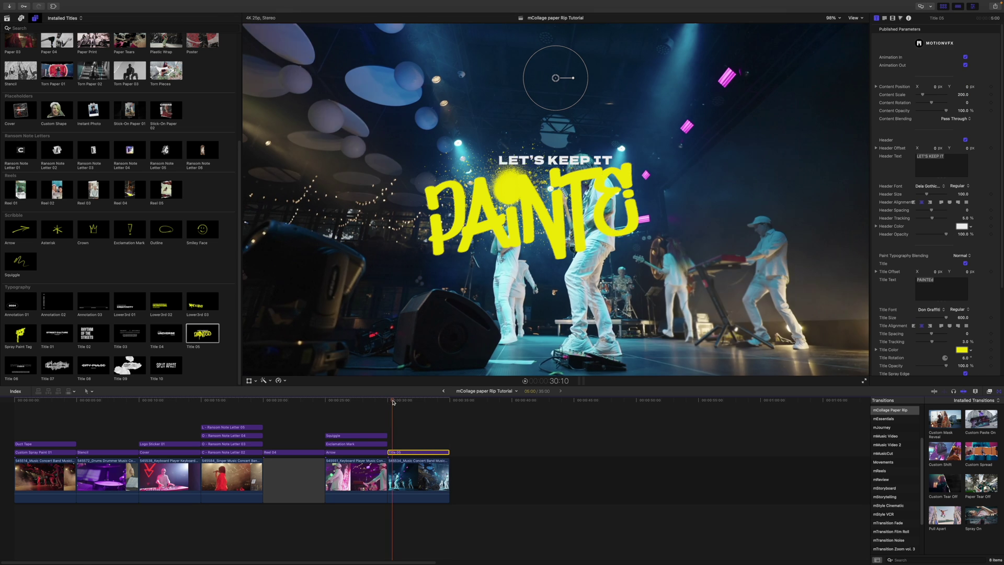
key(space)
key(space)
click(531, 90)
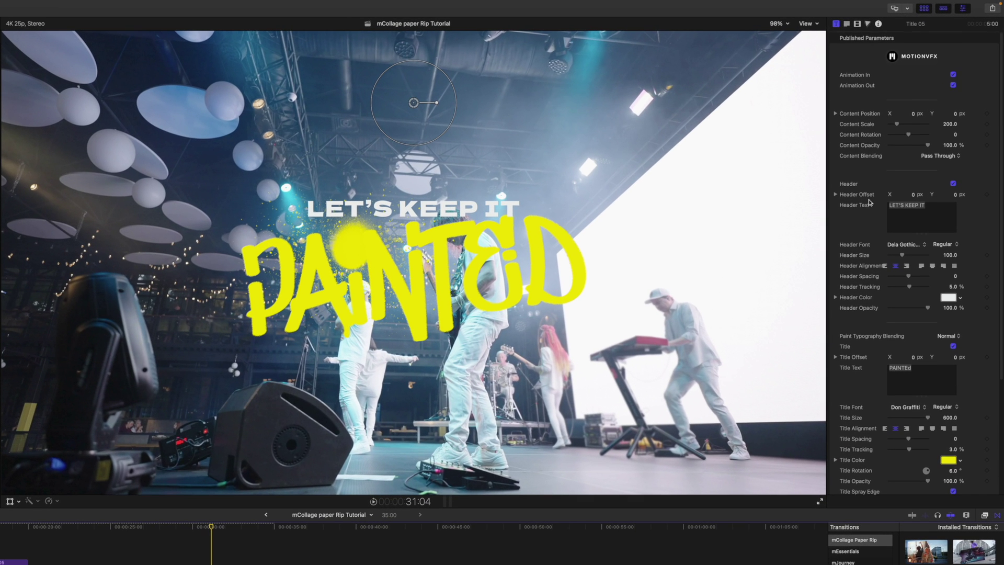
Review Title 05's content, header and title parameters and the available Paint Typography Blending modes
scroll(873, 202, down, 2)
scroll(866, 199, down, 1)
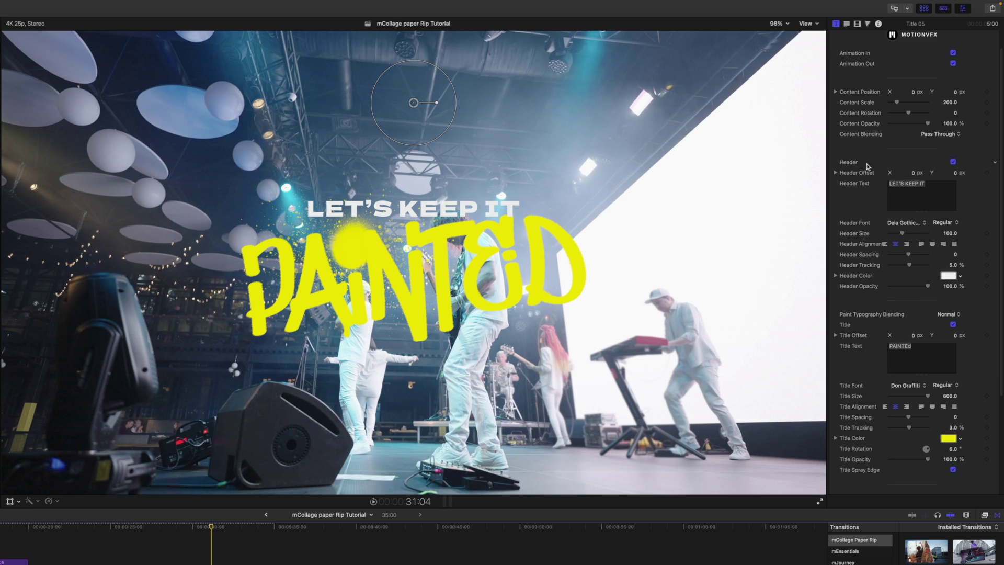
scroll(862, 323, down, 1)
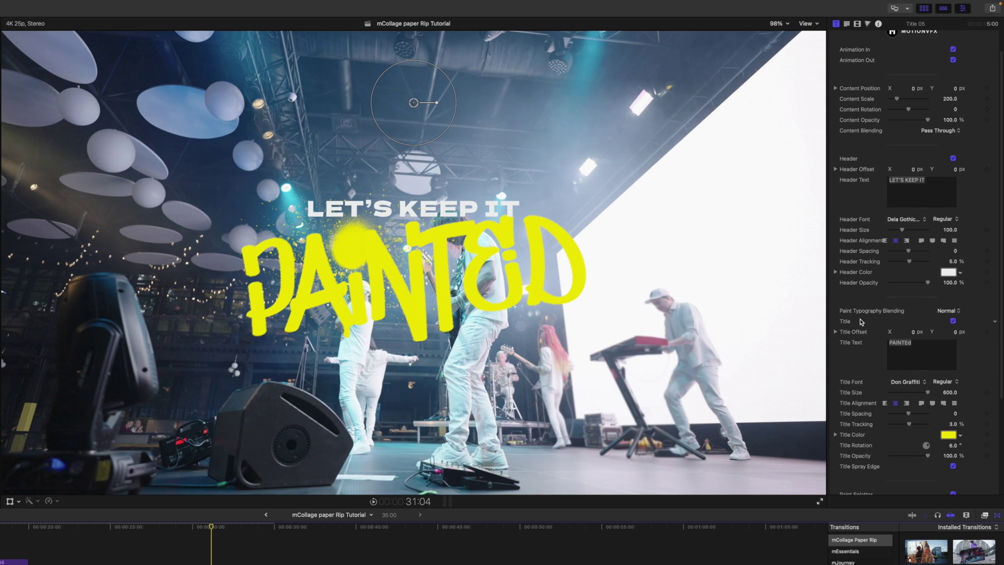
click(956, 312)
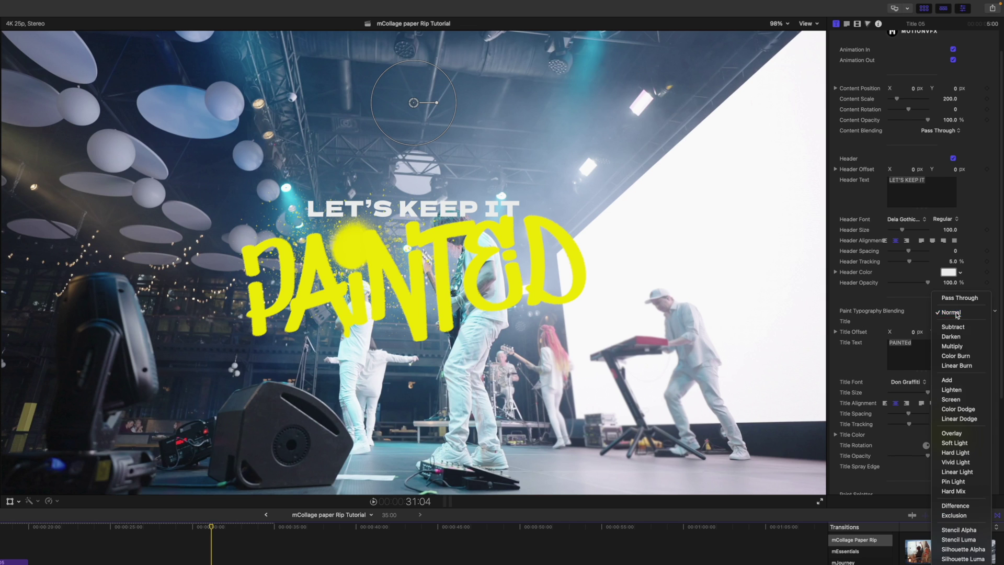
click(870, 329)
scroll(870, 329, down, 10)
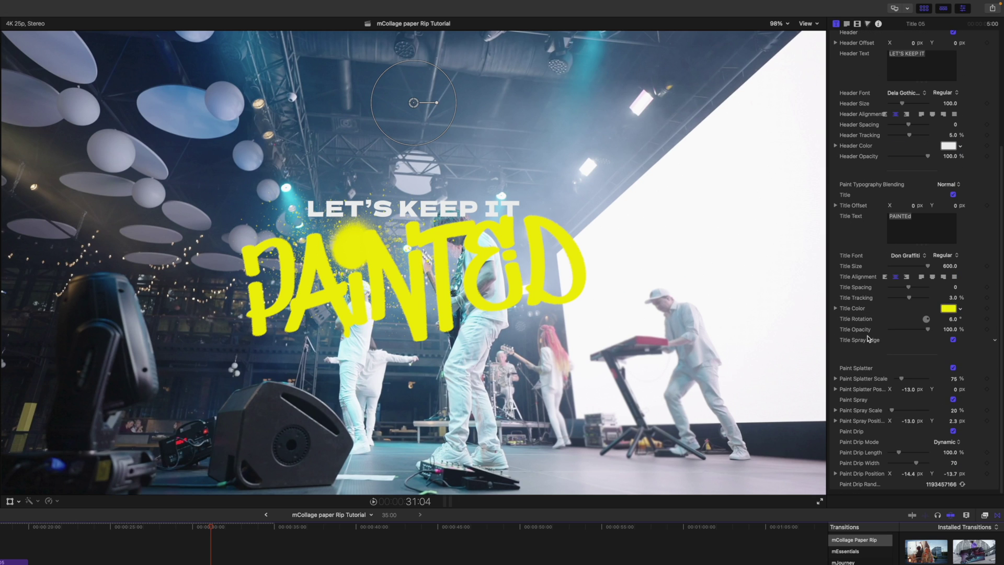
Toggle Title 05's Paint Splatter, set its scale to 128%, and check the Paint Spray Scale at 20%
click(953, 368)
mouse_move(899, 382)
mouse_down()
mouse_move(872, 387)
mouse_move(944, 386)
mouse_move(907, 388)
mouse_up()
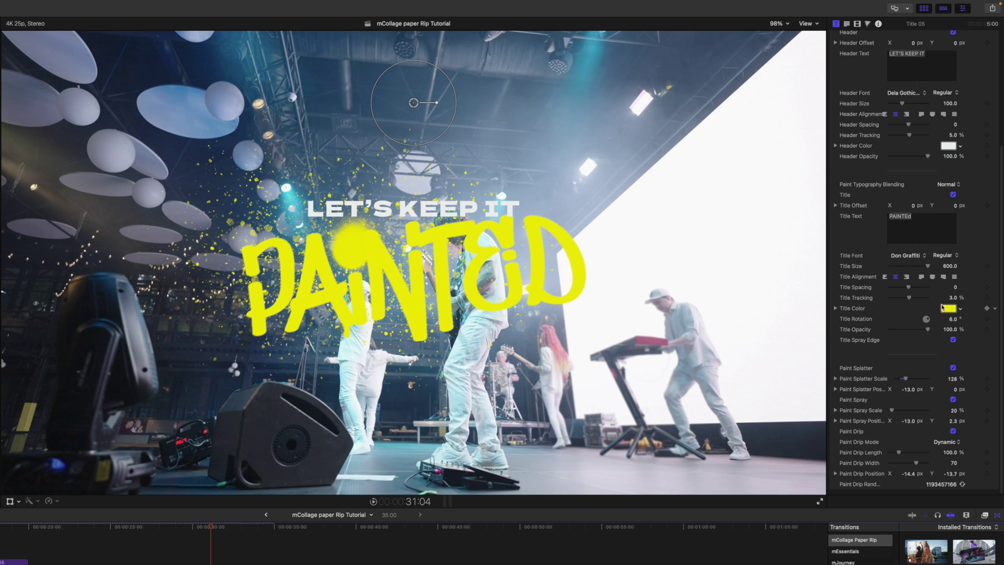
drag(892, 410, 892, 412)
At 32:20, keep Title 05's Paint Drip on in Dynamic mode, set its length to 246.45% and width to 74, and check the drip at 33:21
drag(211, 527, 238, 534)
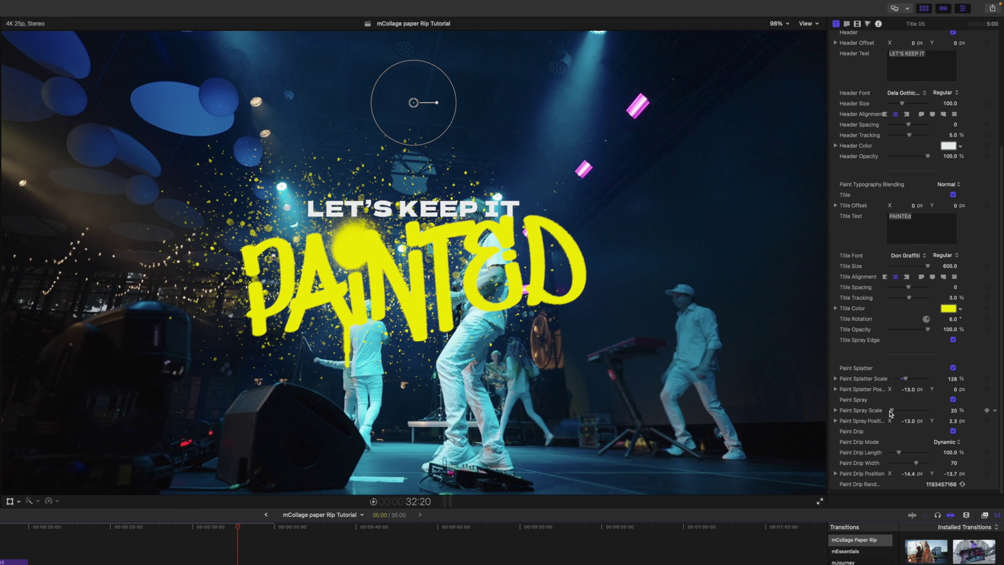
click(953, 431)
click(952, 431)
click(953, 443)
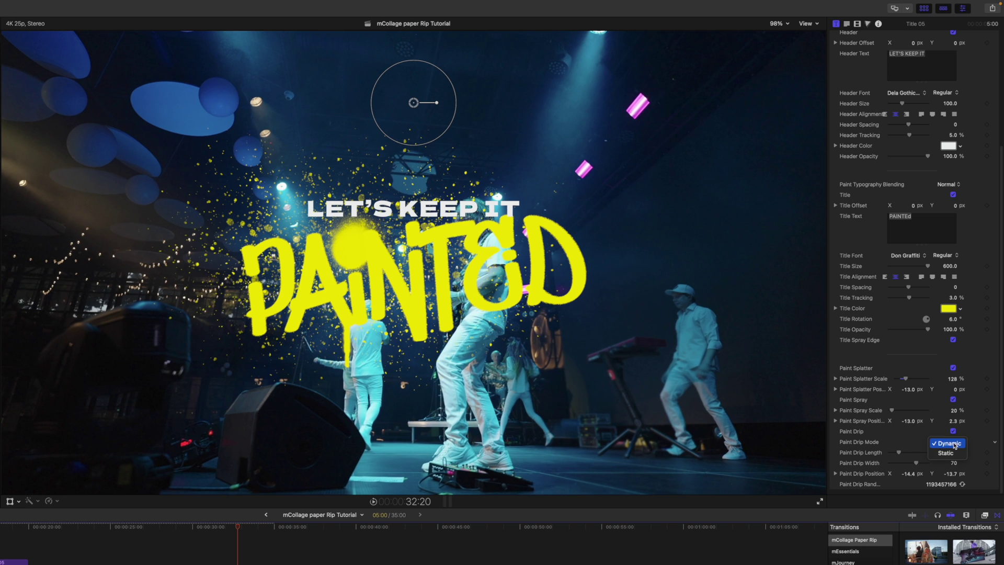
click(951, 443)
click(951, 435)
drag(904, 453, 916, 466)
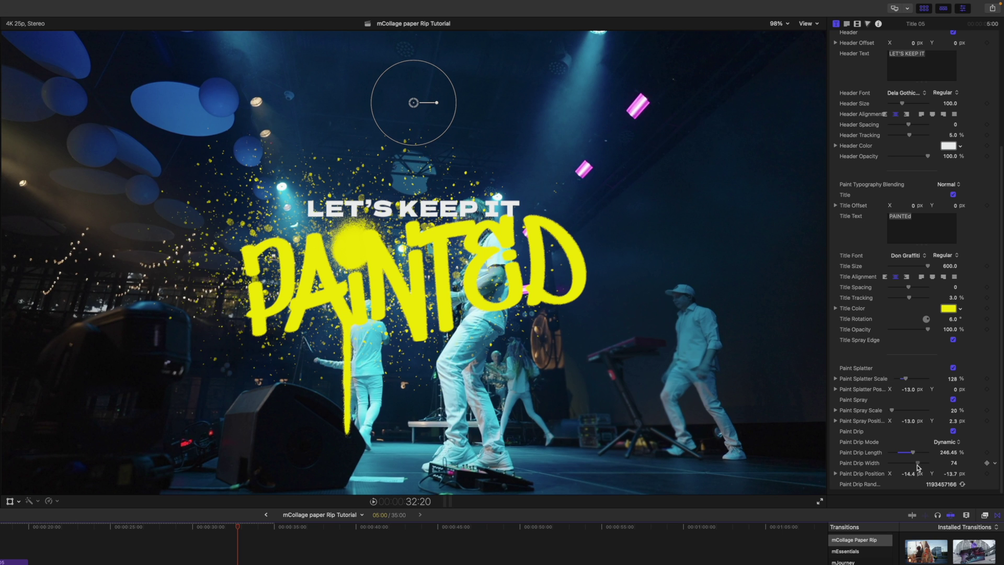
mouse_move(240, 528)
mouse_down()
mouse_move(209, 537)
mouse_move(258, 546)
mouse_move(260, 530)
mouse_move(272, 531)
mouse_move(254, 531)
mouse_up()
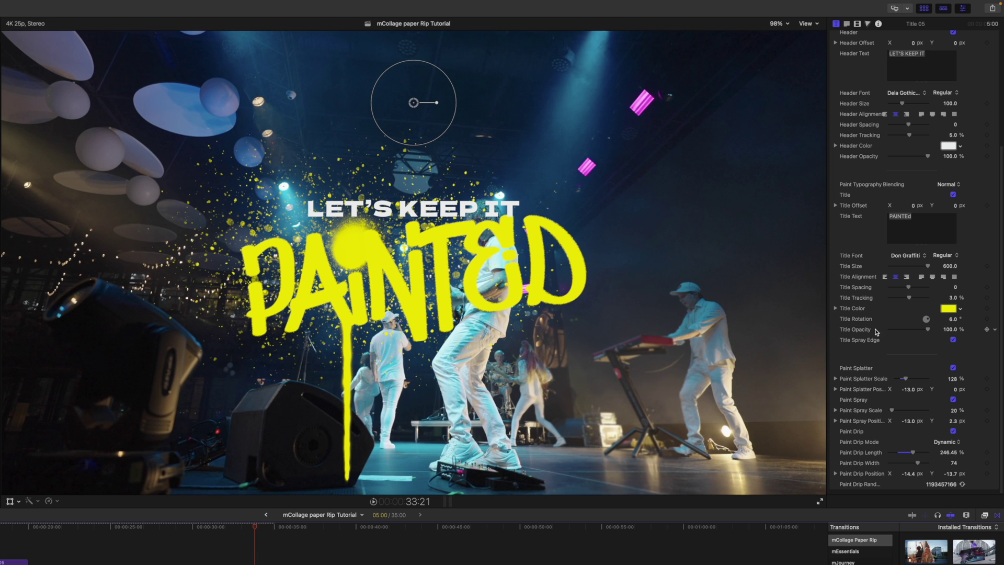
Turn off Animation Out for Title 05 and check the title at the clip's end at 35:00
scroll(875, 332, up, 5)
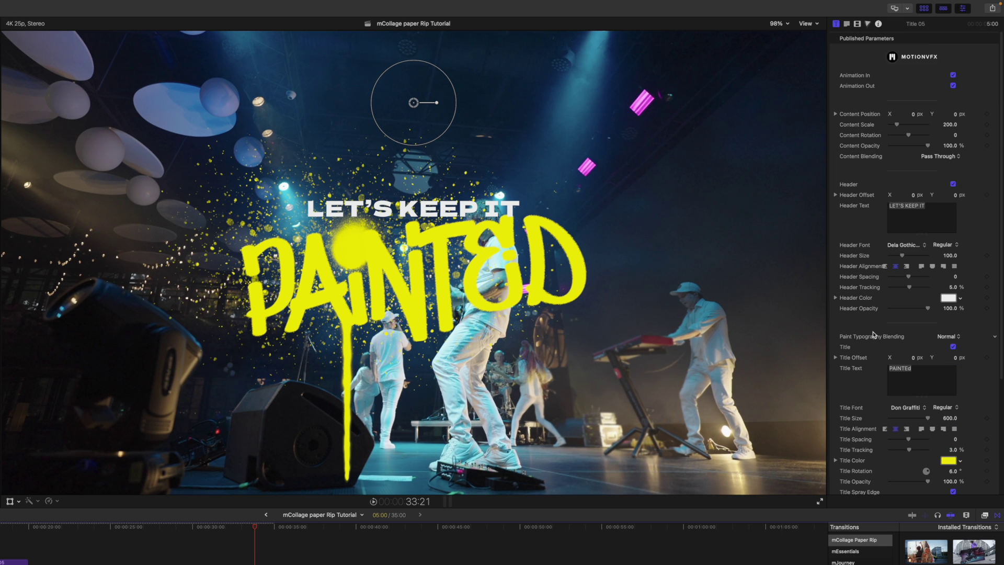
click(953, 86)
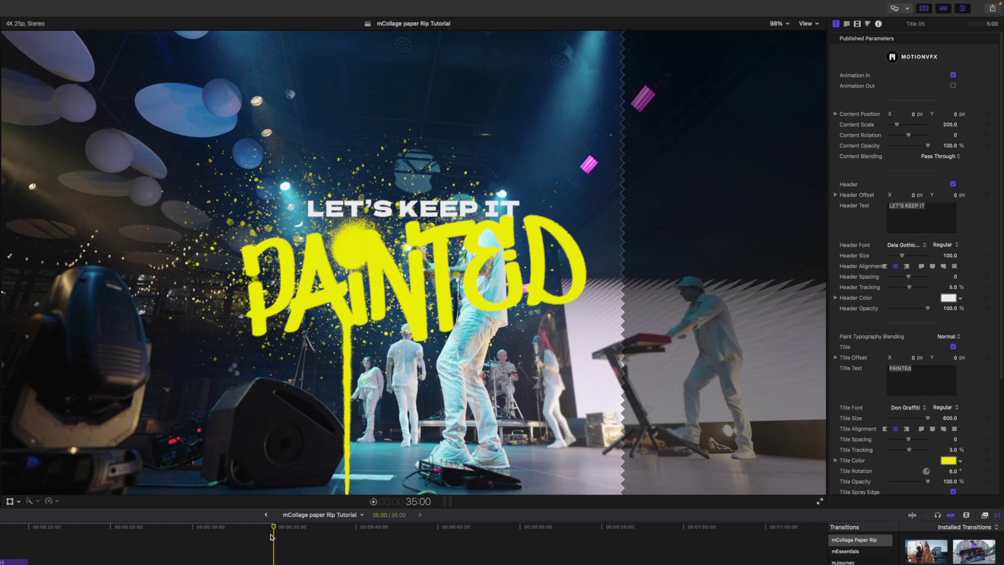
click(271, 537)
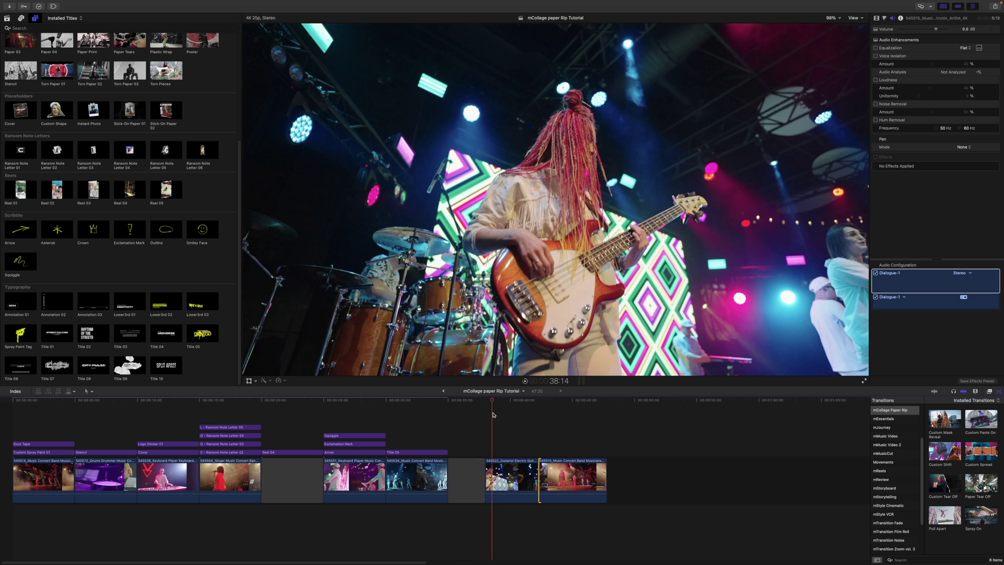
Add the mCollage Paper Rip Custom Shift transition at the cut between the guitarist and band clips and play it
click(906, 411)
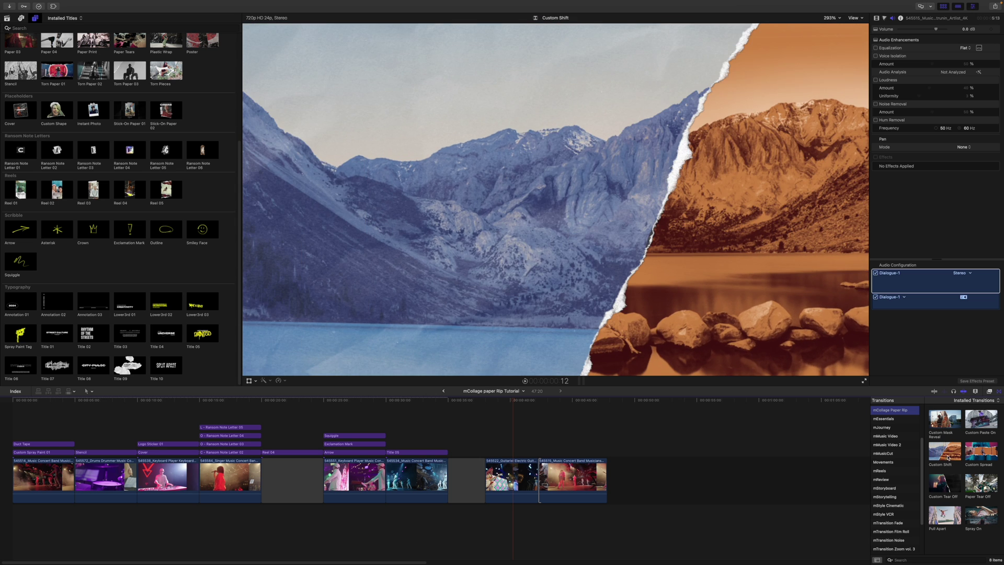
drag(946, 458, 533, 479)
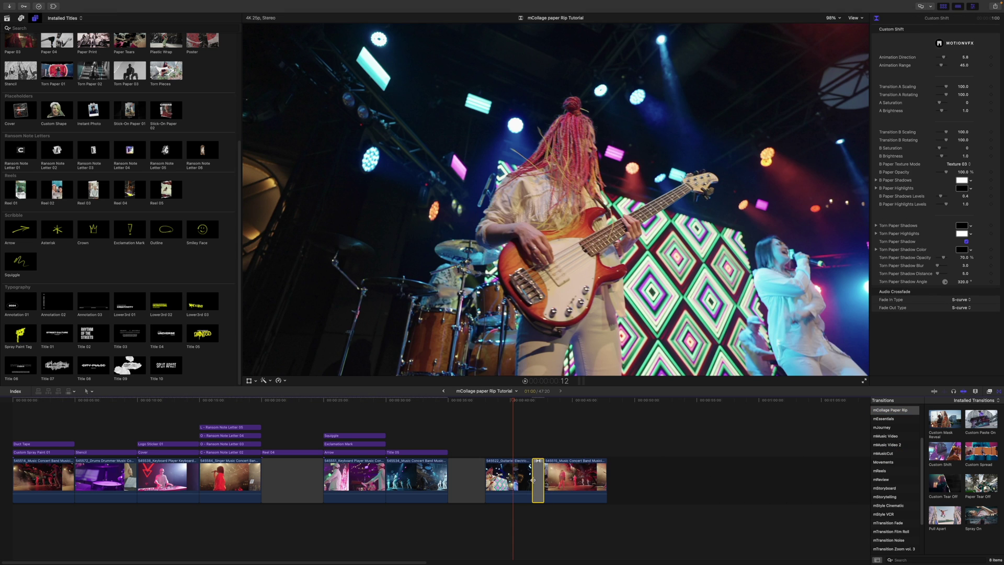
click(531, 405)
key(space)
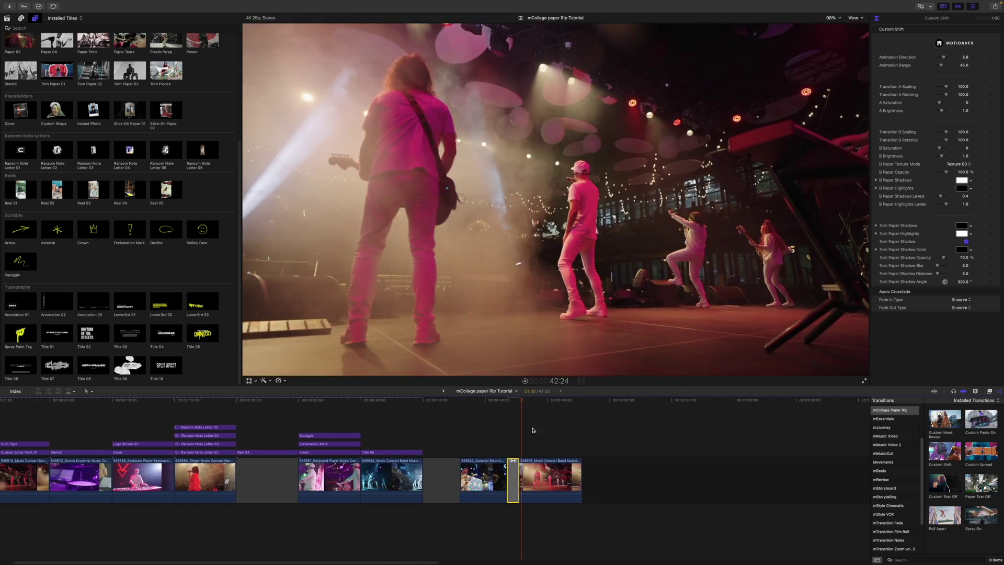
At 42:07, set Custom Shift's Animation Direction to 6.0, try a lower Transition A Rotating, and set A Saturation to -0.38 and A Brightness to 0.69
click(514, 402)
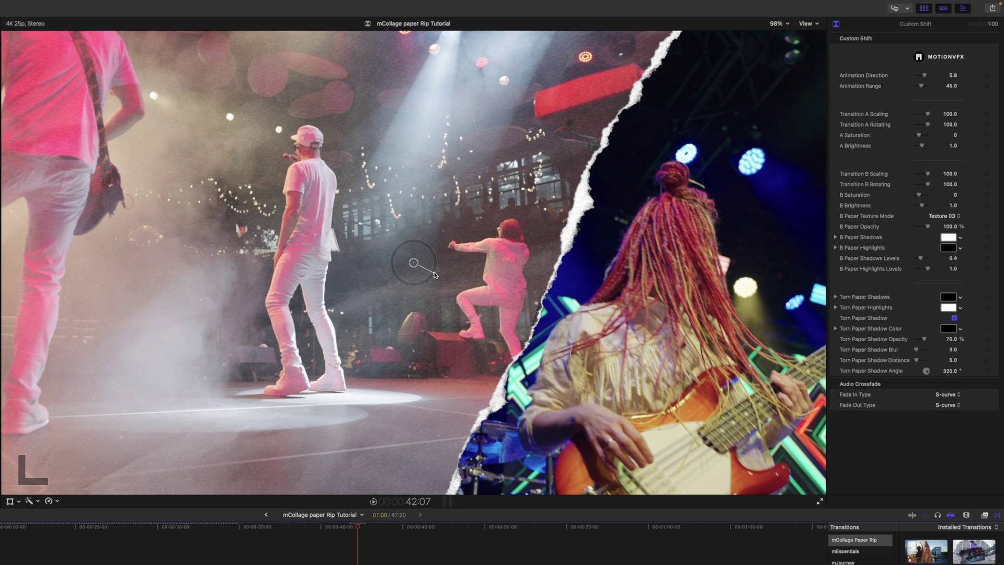
mouse_move(434, 274)
mouse_down()
mouse_move(437, 253)
mouse_move(434, 279)
mouse_move(428, 245)
mouse_move(412, 240)
mouse_move(403, 261)
mouse_move(434, 283)
mouse_move(396, 264)
mouse_move(412, 245)
mouse_move(395, 268)
mouse_move(421, 282)
mouse_move(430, 267)
mouse_up()
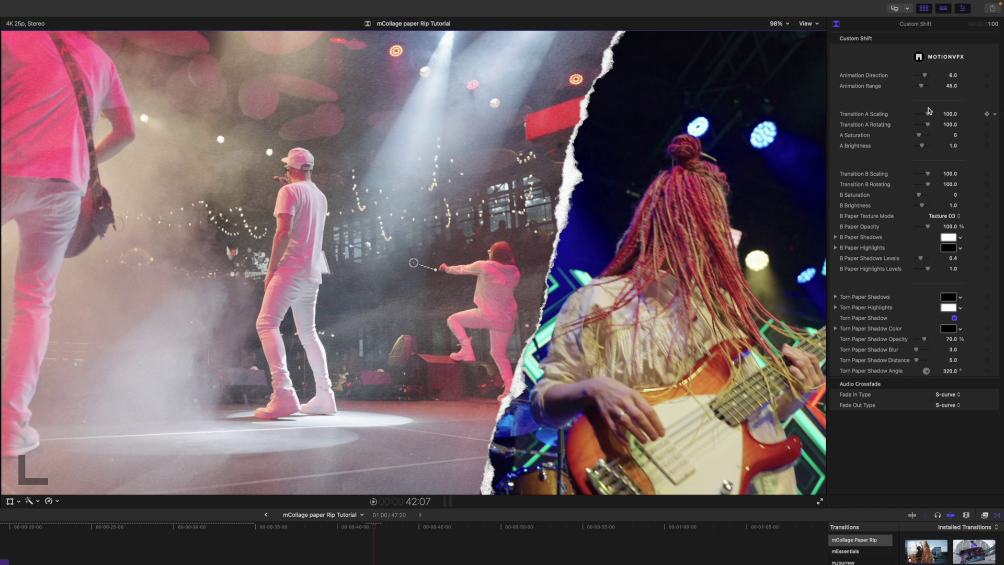
drag(927, 115, 928, 119)
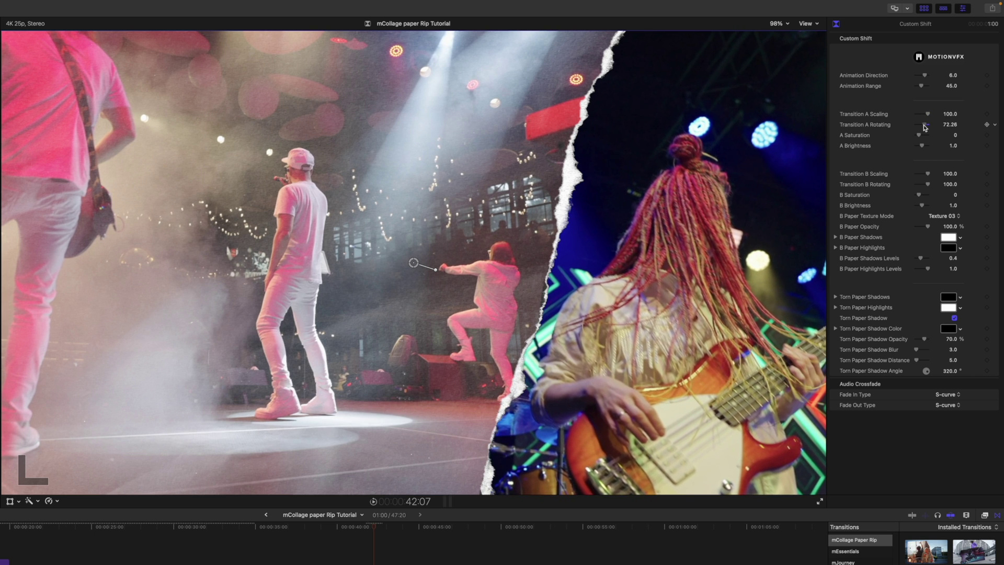
drag(920, 136, 927, 175)
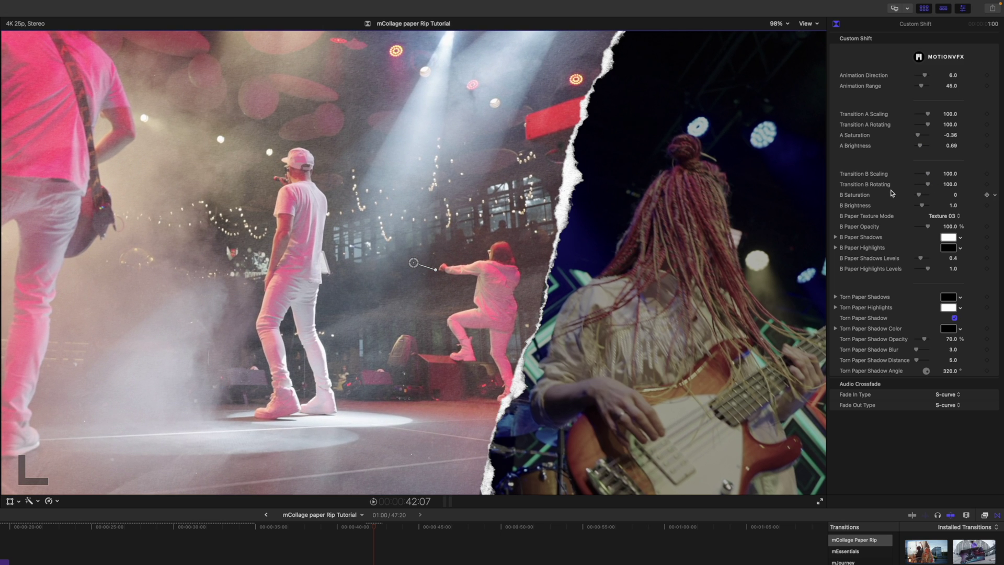
Try Texture 04 and Texture 05 for Custom Shift's B Paper Texture Mode and return it to Texture 03
click(962, 216)
click(951, 228)
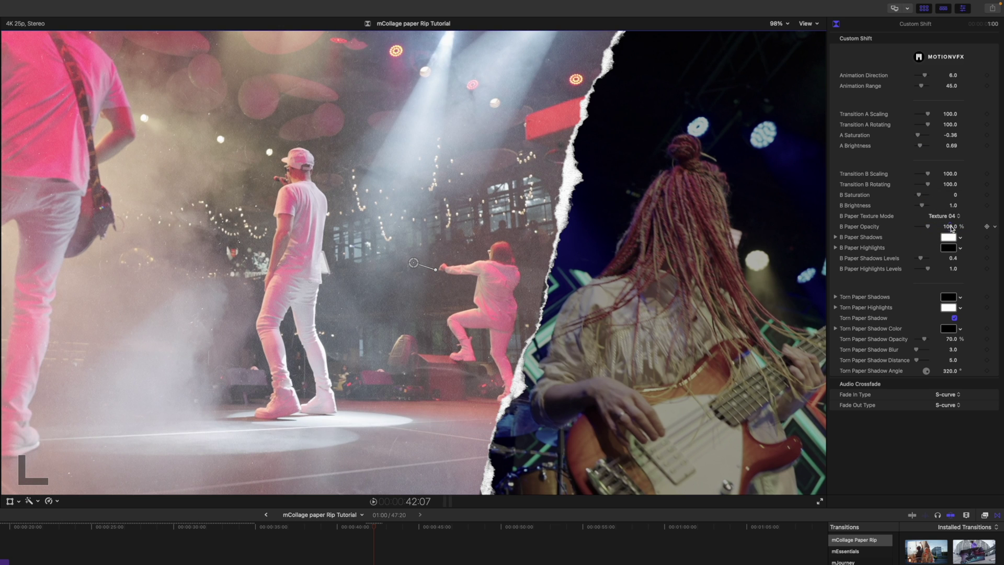
click(950, 216)
click(951, 226)
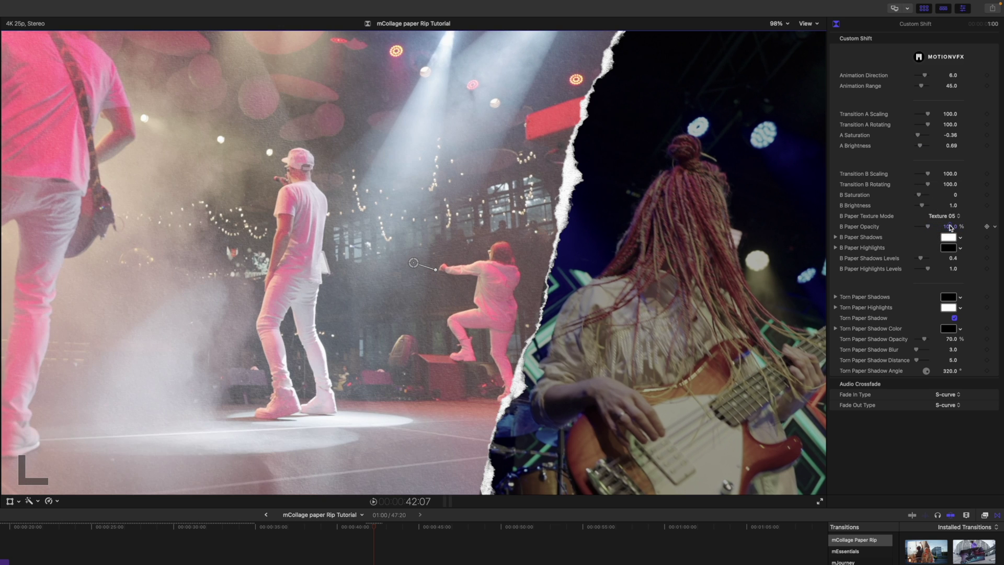
click(947, 217)
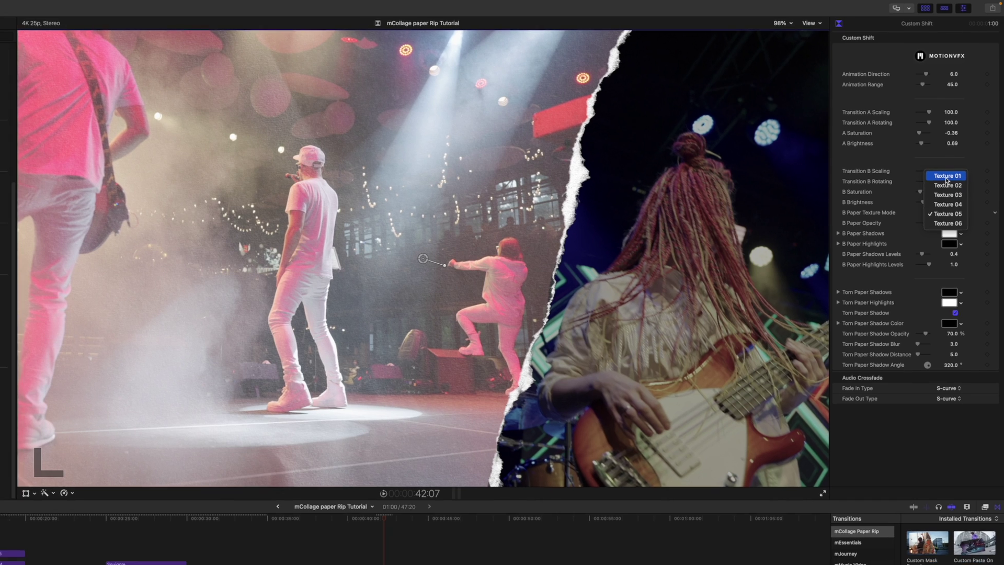
click(945, 181)
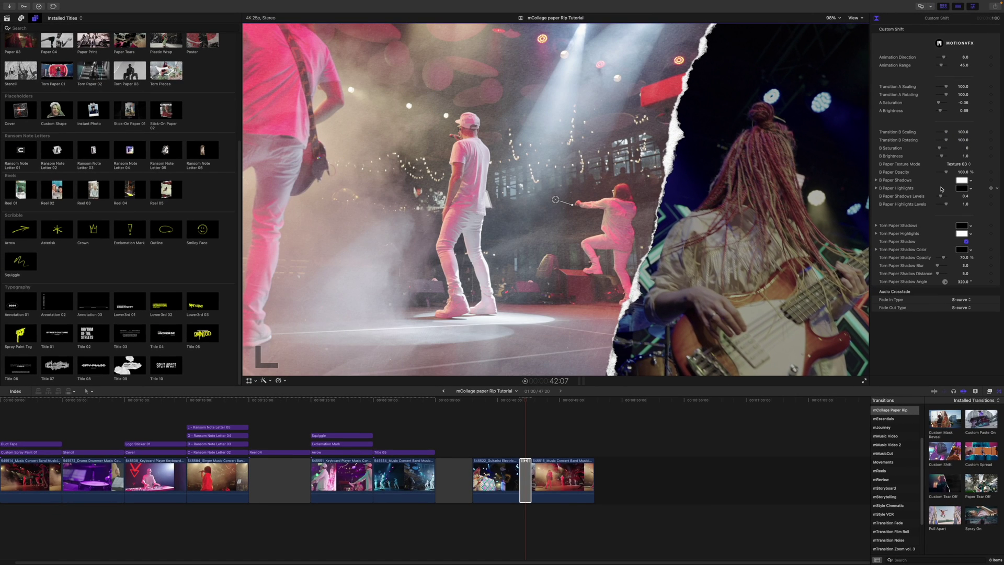